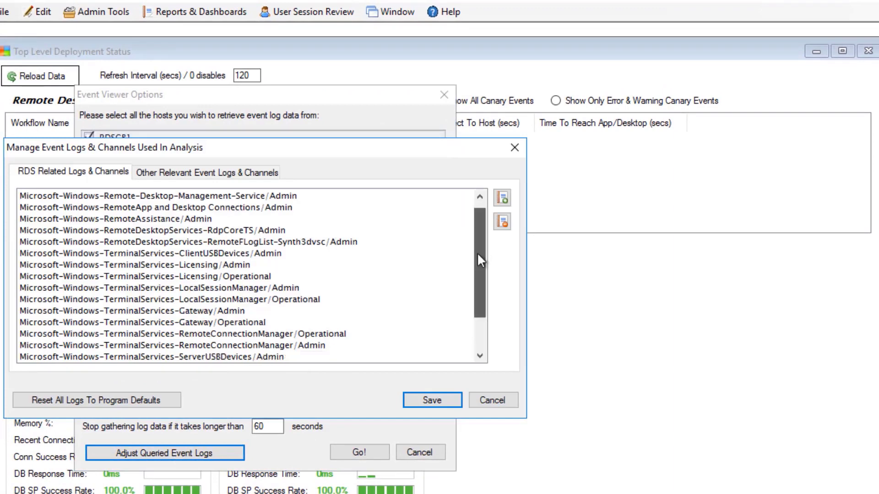
Step: View the other relevant event logs and channels used in the analysis
click(218, 176)
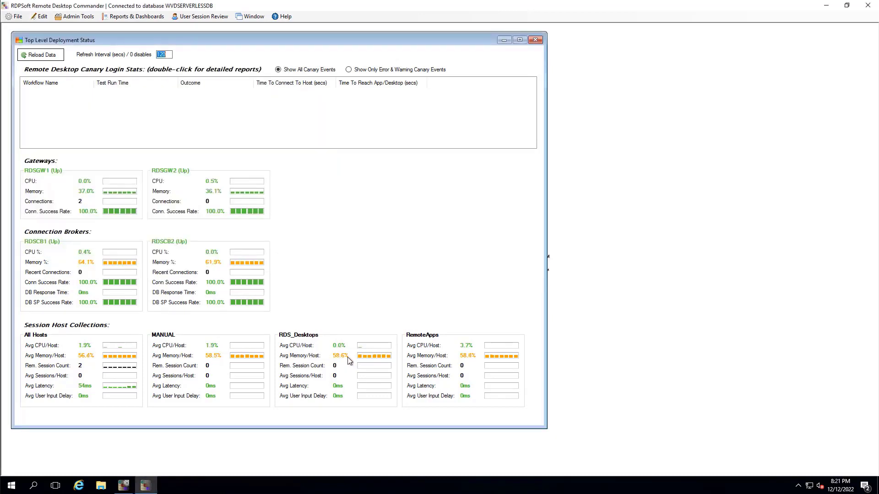
Step: Load the RDS_Desktops collection's events from the past 24 hours, including log entries from all RDS infrastructure servers
double_click(349, 360)
click(411, 263)
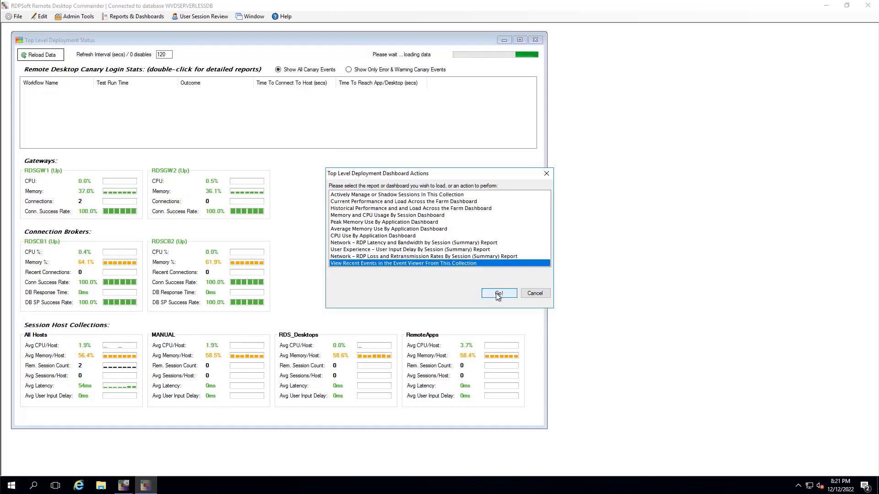
click(498, 294)
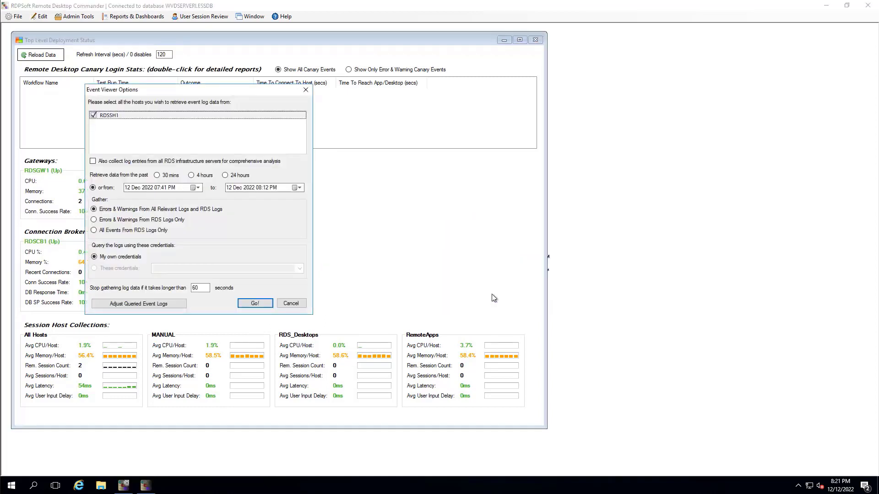
click(138, 162)
click(225, 175)
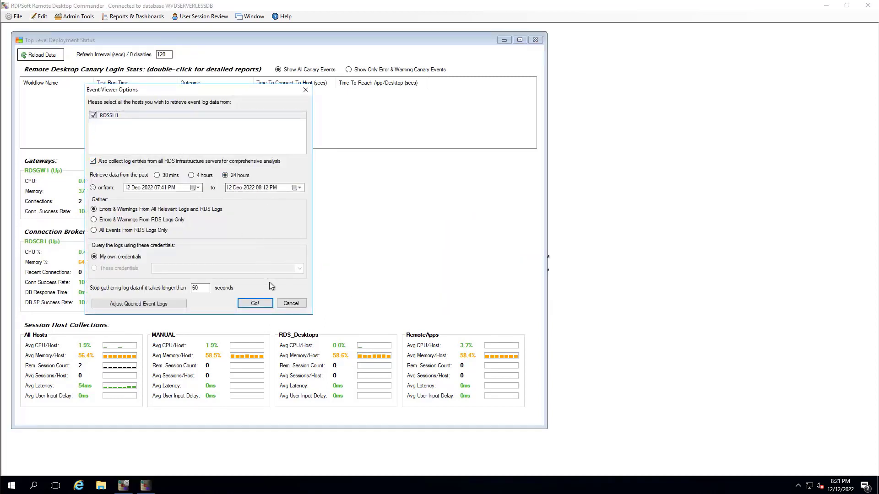
click(255, 304)
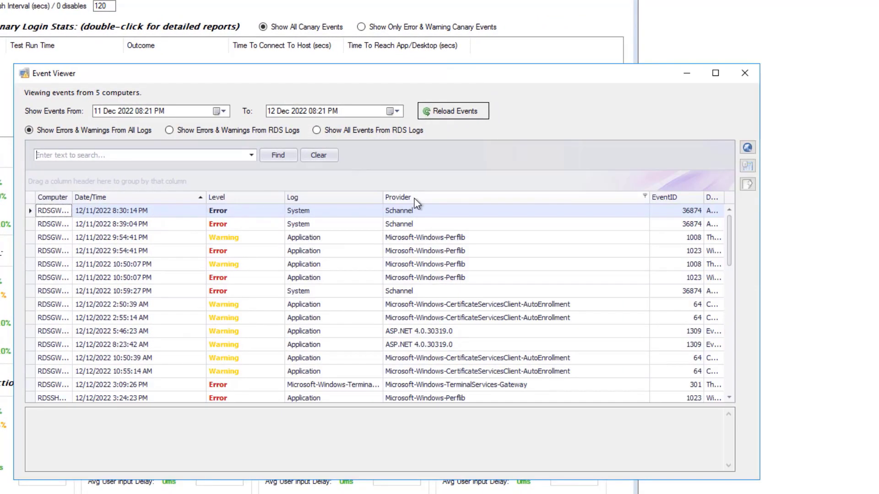
Step: Group the retrieved events by the Provider column
drag(414, 202, 325, 186)
drag(363, 206, 339, 191)
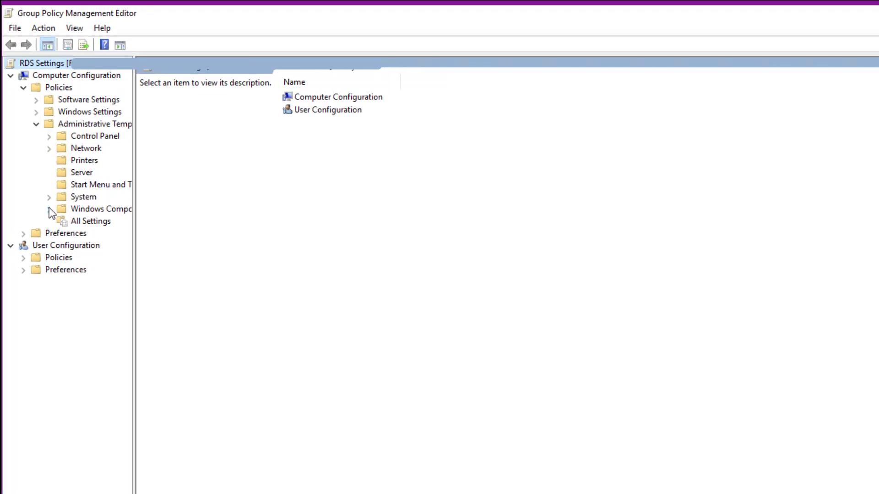
Step: In the Group Policy Management Editor, display the Application log settings under Windows Components, Event Log Service
click(49, 209)
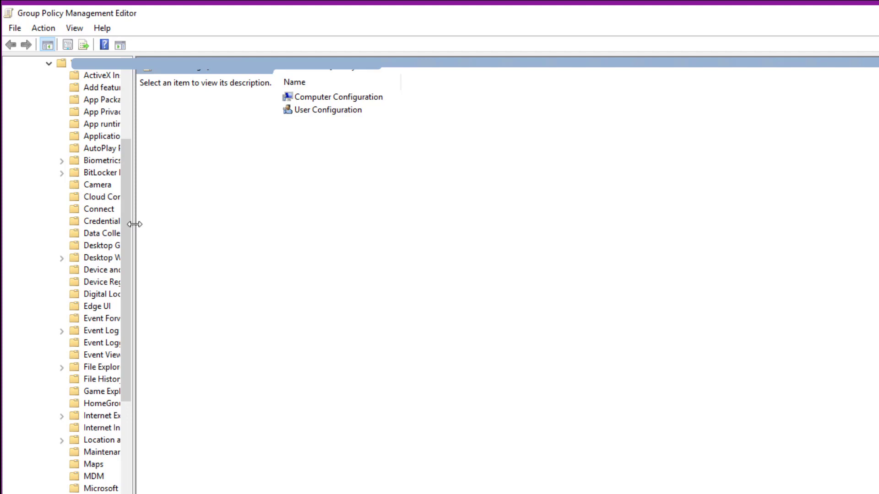
drag(134, 224, 187, 225)
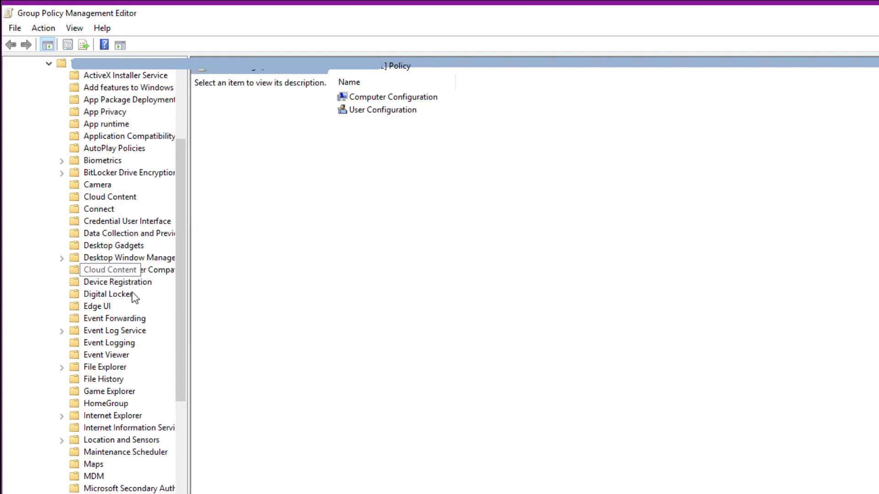
click(93, 333)
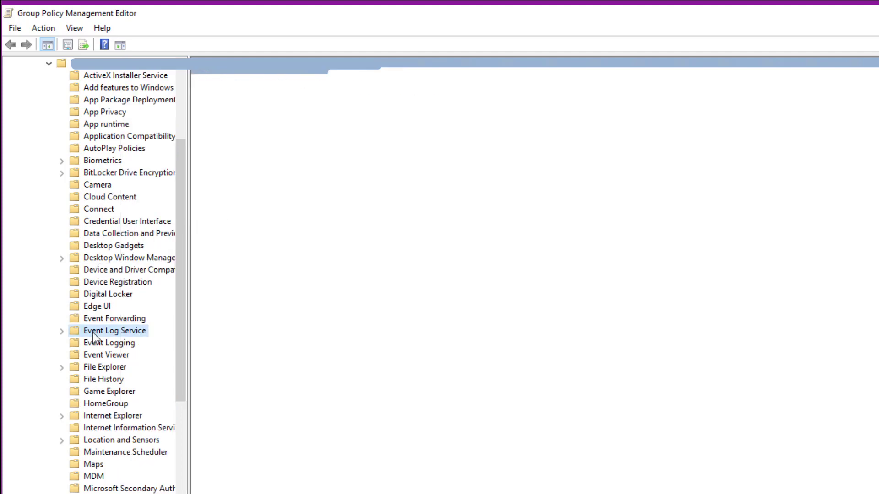
click(62, 332)
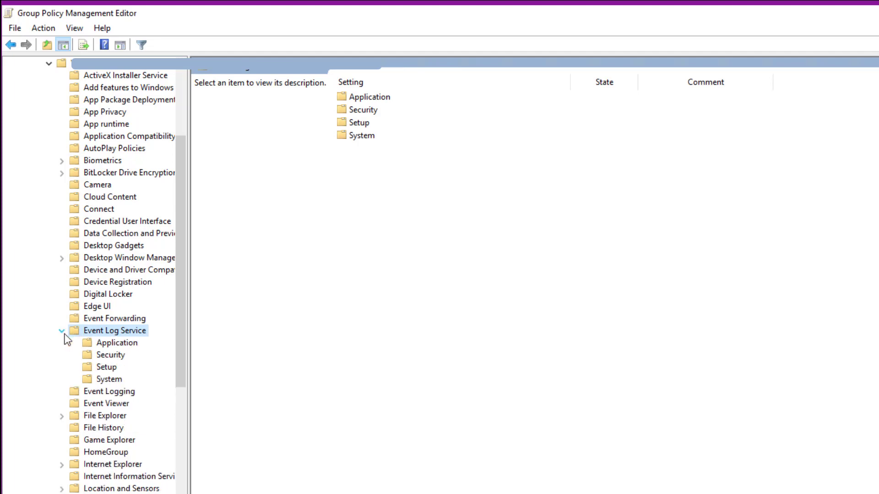
click(111, 348)
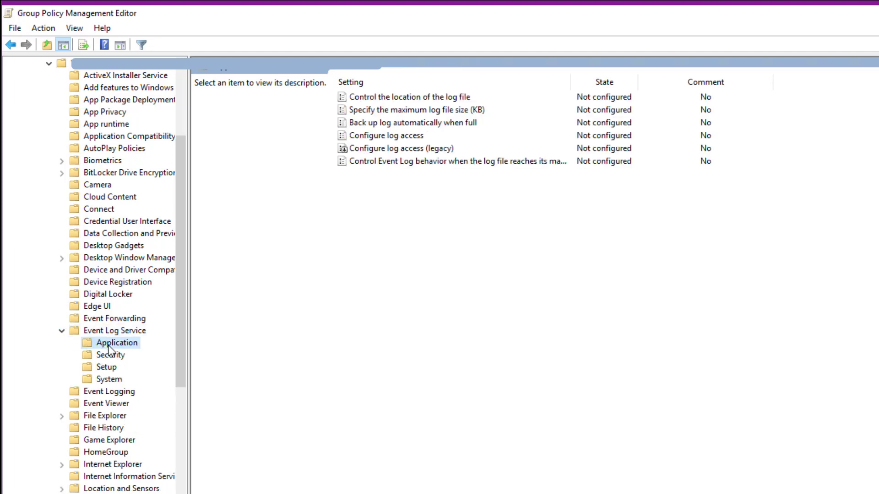
Step: Enable the Application log's "Specify the maximum log file size (KB)" policy and open its Maximum Log Size value for editing
double_click(447, 111)
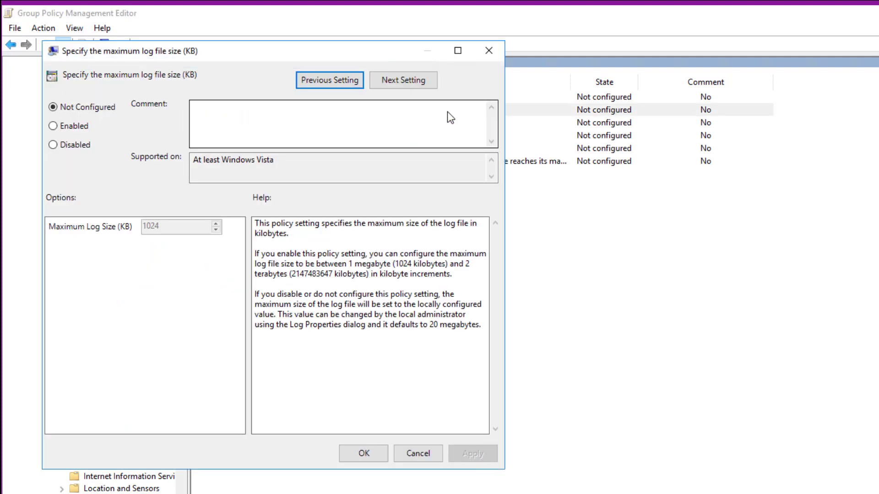
click(53, 126)
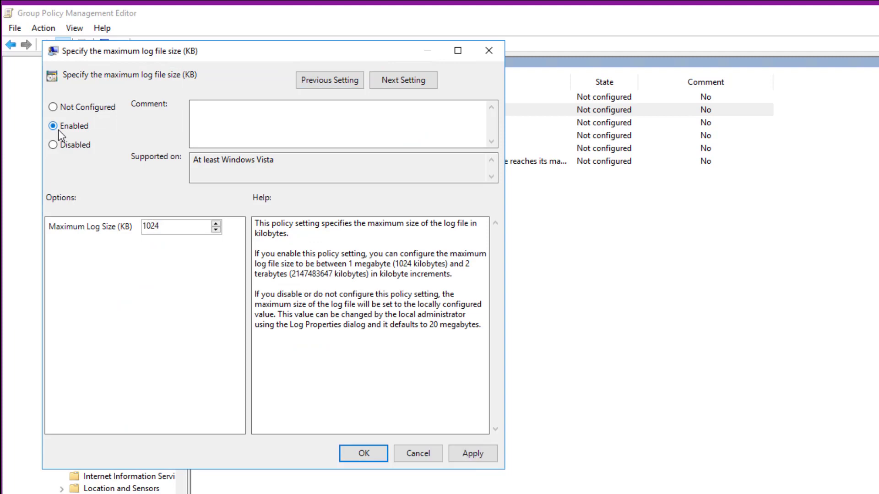
click(180, 222)
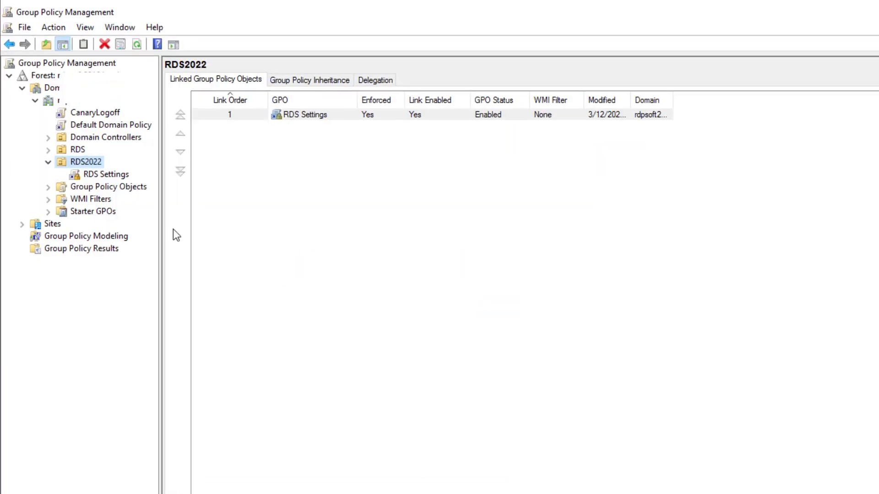
Step: Edit the RDS Settings GPO linked to RDS2022 in Group Policy Management and expand Administrative Templates under Computer Configuration, Policies
click(87, 176)
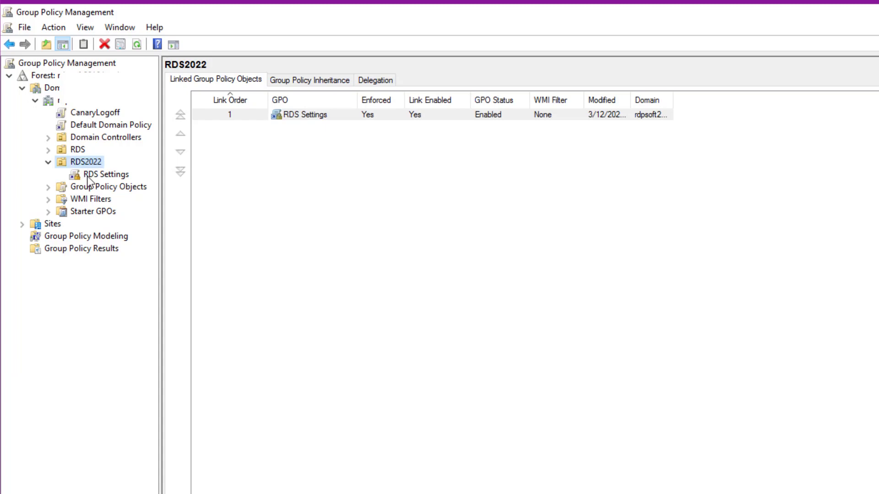
click(88, 176)
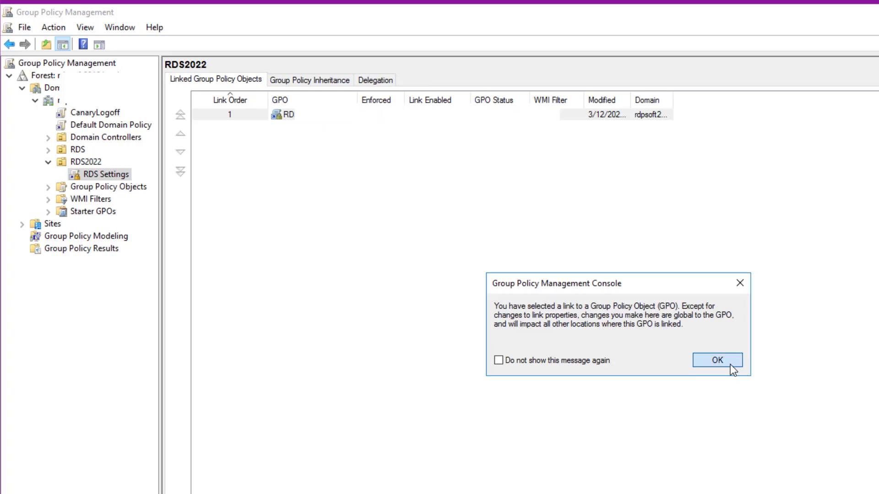
click(729, 364)
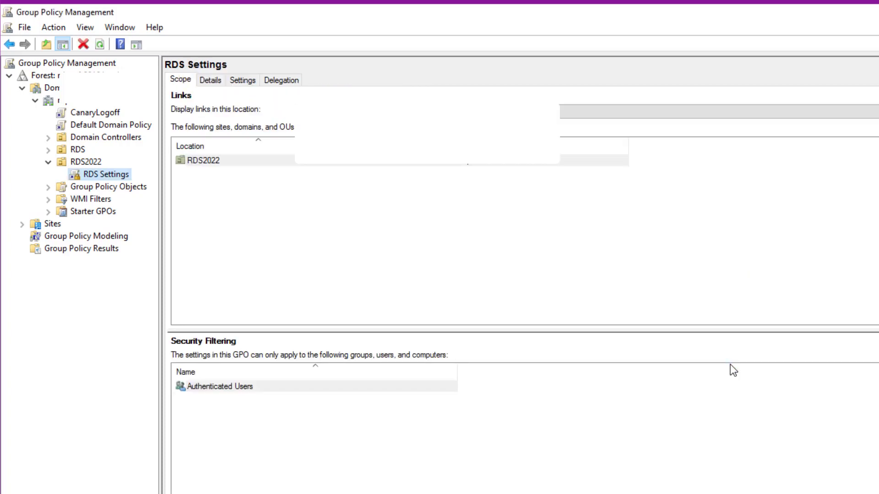
right_click(106, 174)
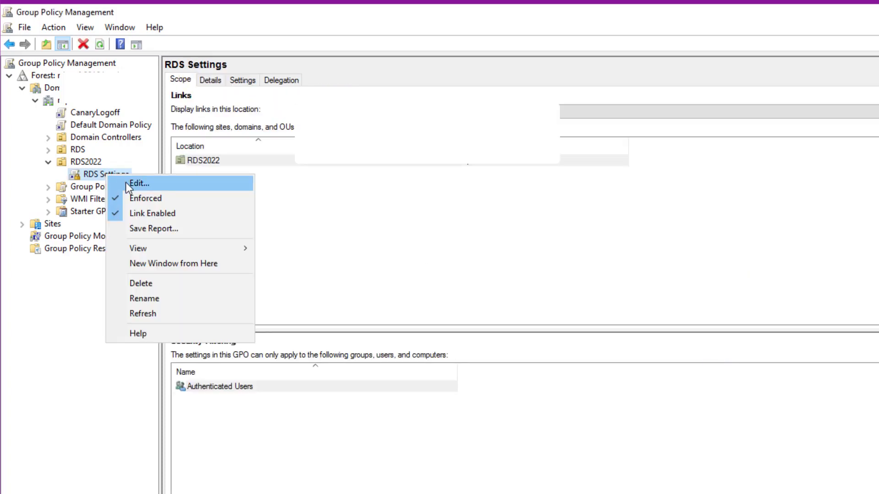
click(125, 183)
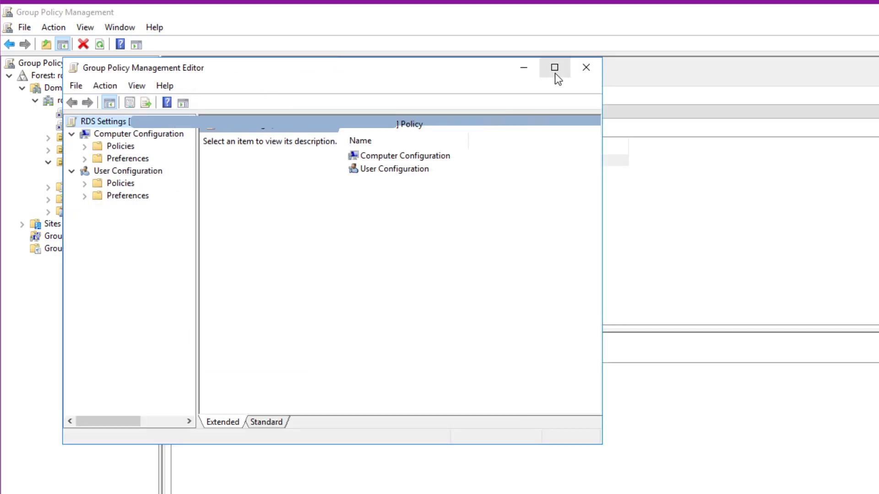
click(554, 68)
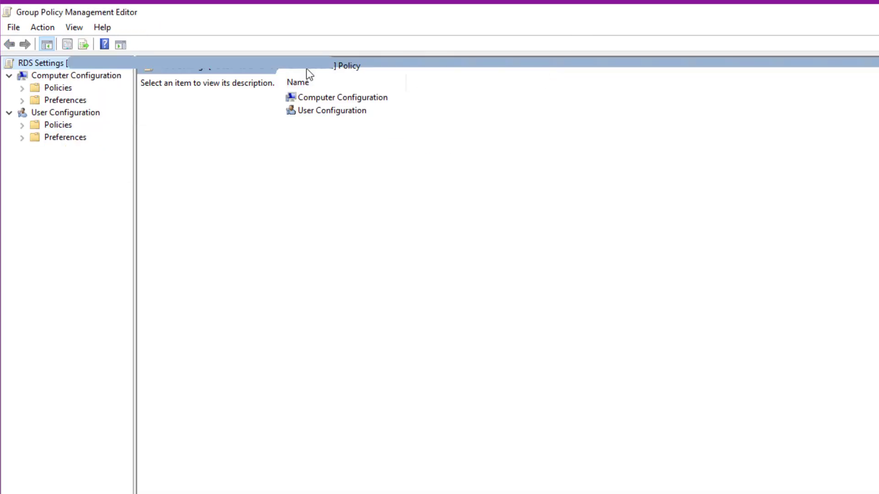
click(24, 90)
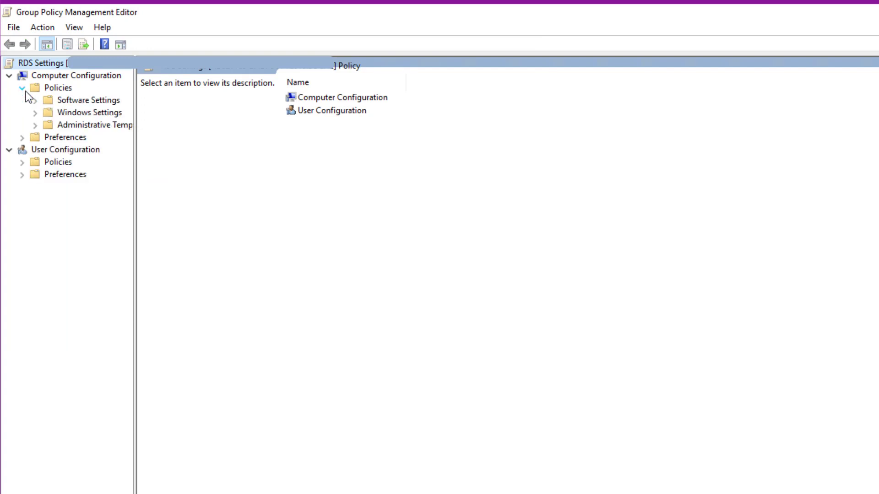
click(35, 125)
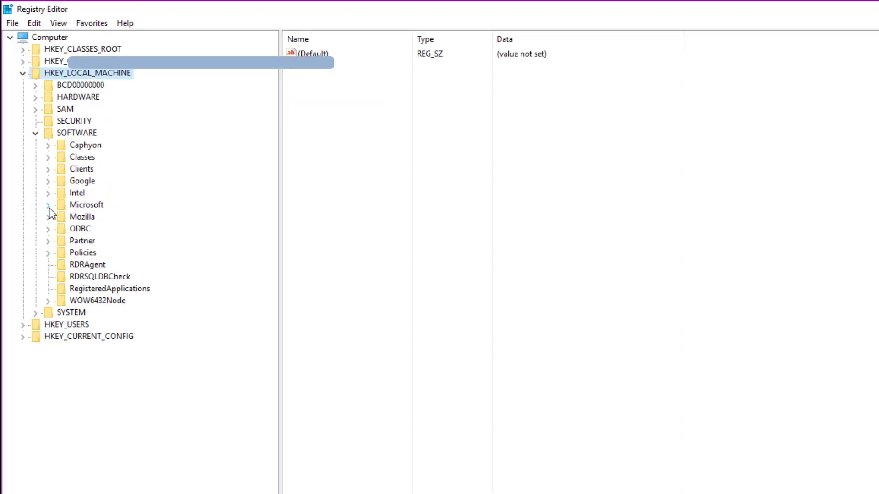
Step: In Registry Editor, expand the key HKEY_LOCAL_MACHINE\SOFTWARE\Microsoft\Windows\CurrentVersion\WINEVT\Channels
click(49, 206)
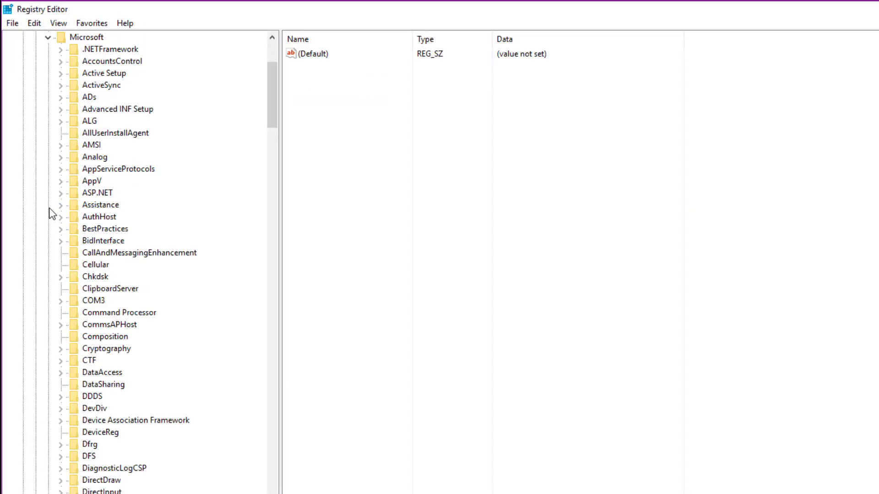
scroll(255, 198, down, 20)
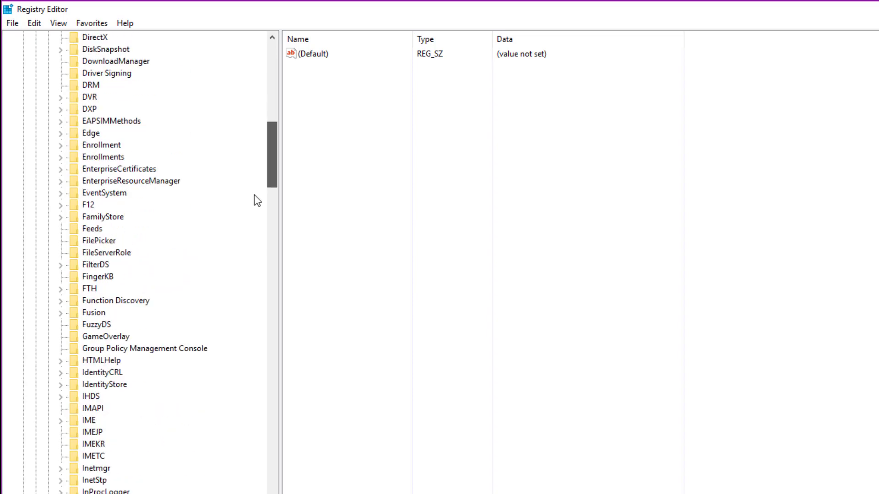
scroll(262, 403, down, 15)
scroll(264, 394, up, 4)
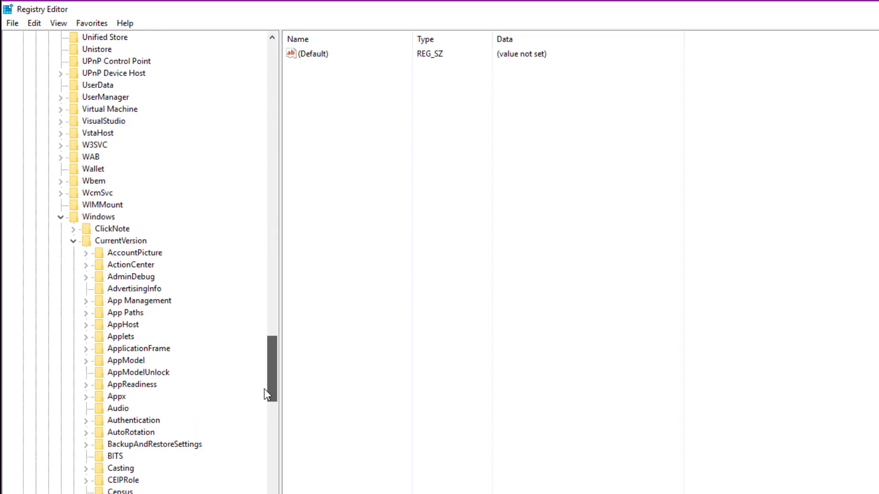
click(98, 265)
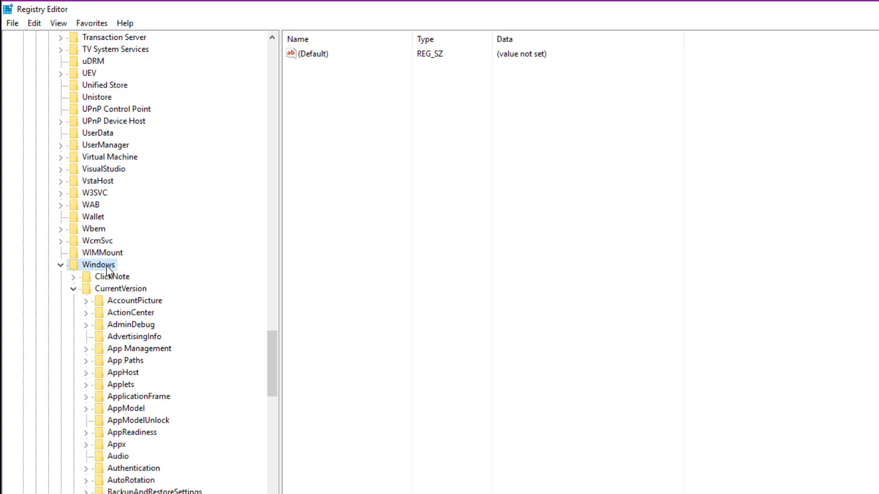
click(124, 288)
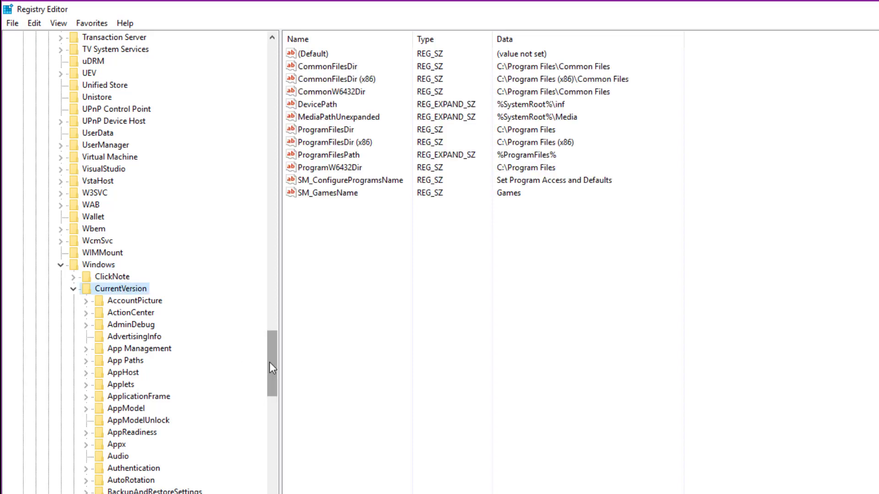
drag(270, 385, 272, 493)
click(127, 471)
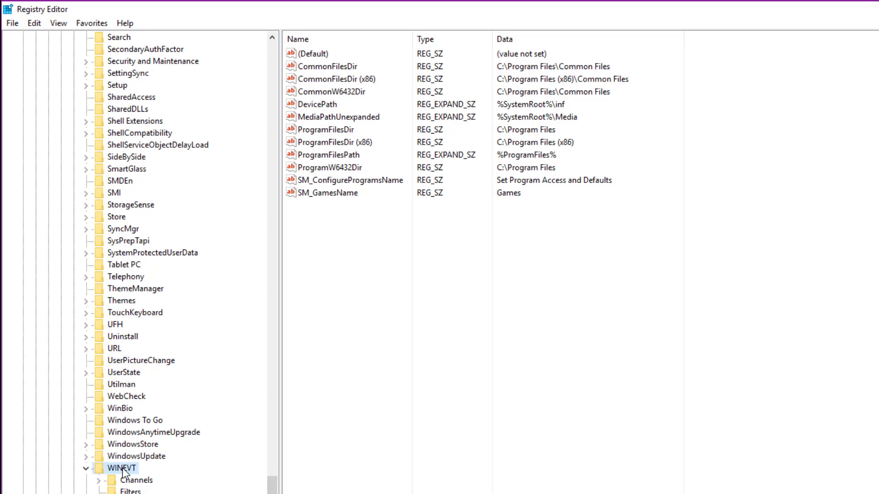
click(131, 483)
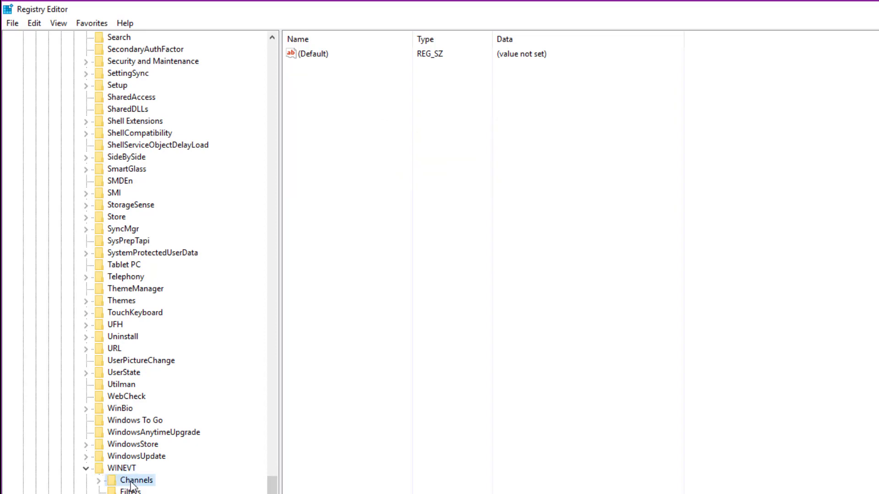
double_click(131, 483)
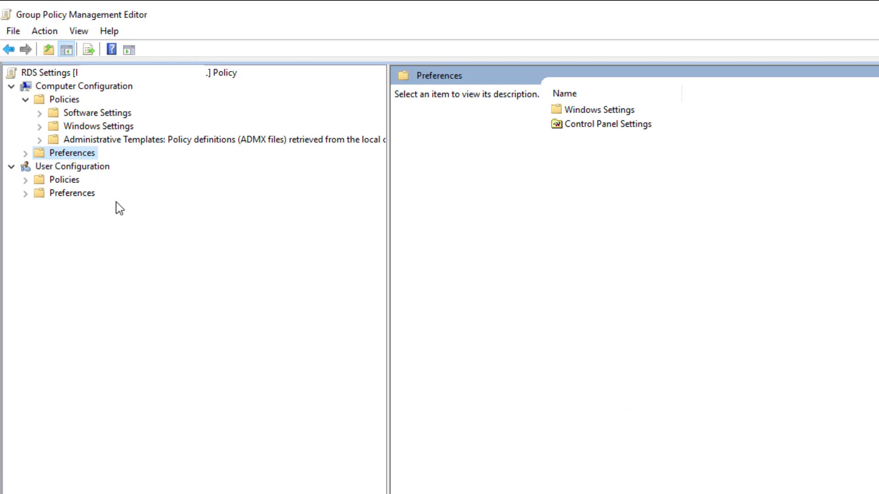
Step: Start a new Registry Item in the RDS Settings policy under Computer Configuration, Preferences, Windows Settings, Registry
click(23, 154)
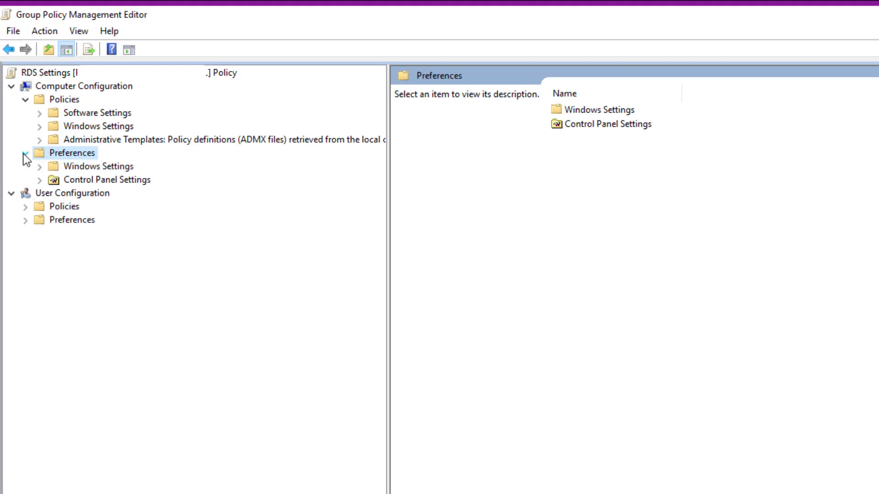
click(39, 167)
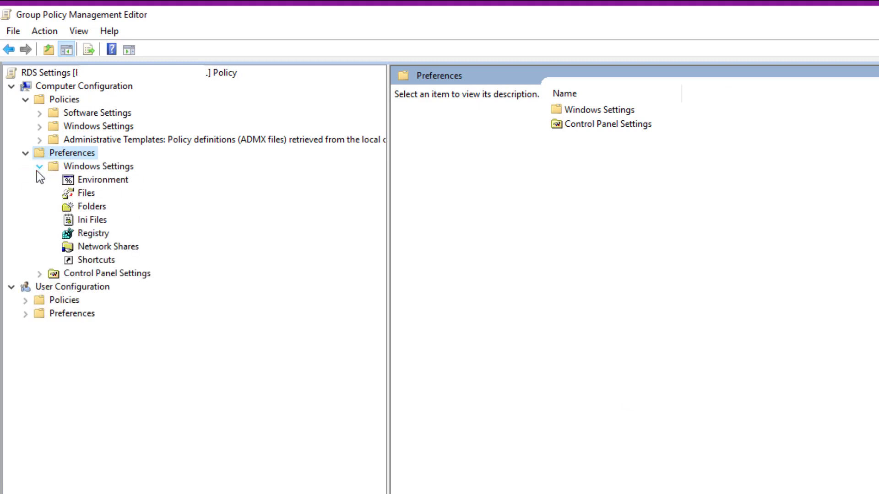
click(106, 234)
right_click(106, 235)
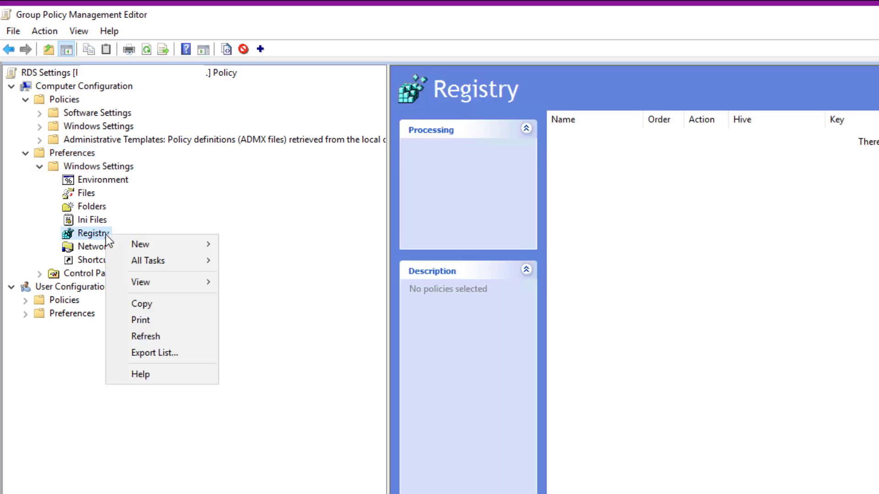
mouse_move(158, 252)
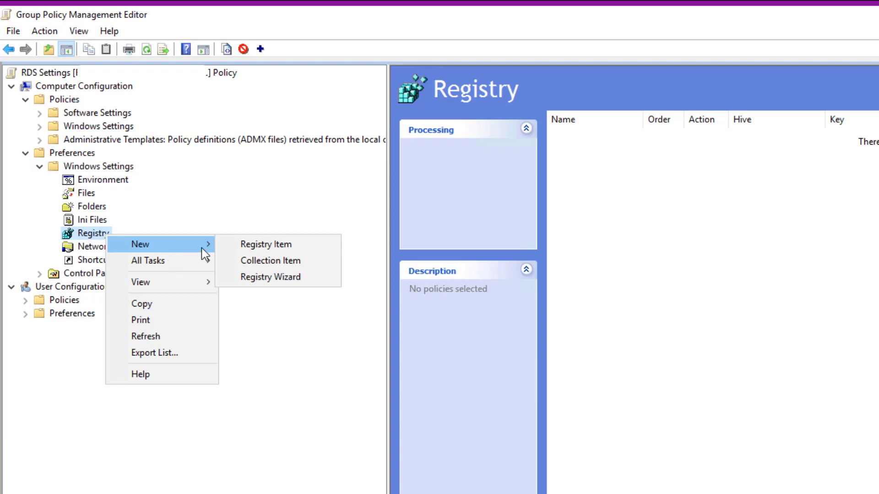
click(294, 249)
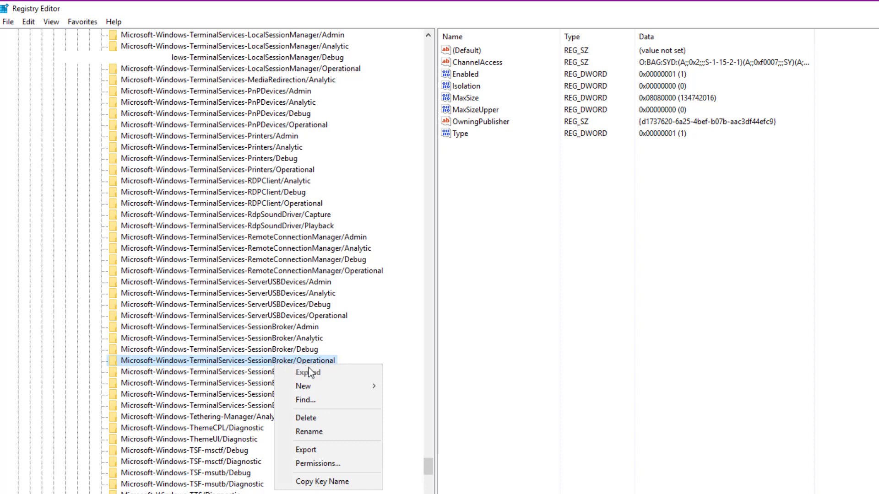
Step: Copy the Microsoft-Windows-TerminalServices-SessionBroker/Operational key name from Registry Editor and paste it as the new registry item's key path
click(332, 483)
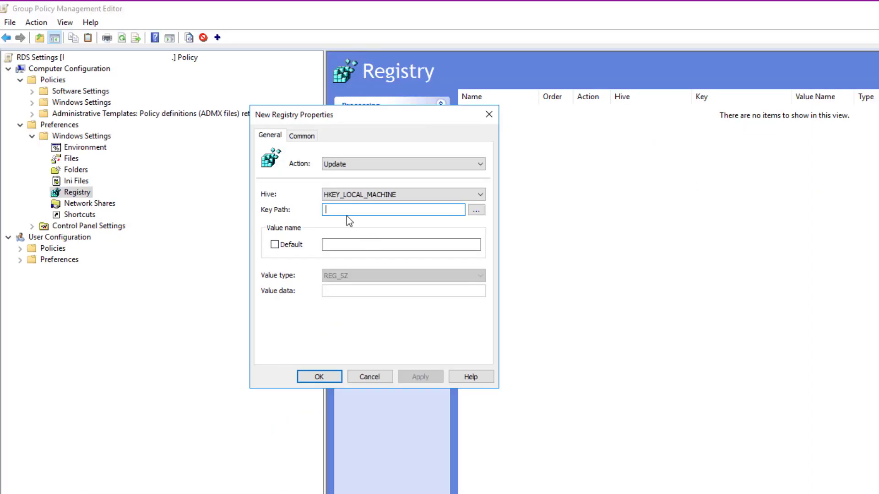
right_click(338, 209)
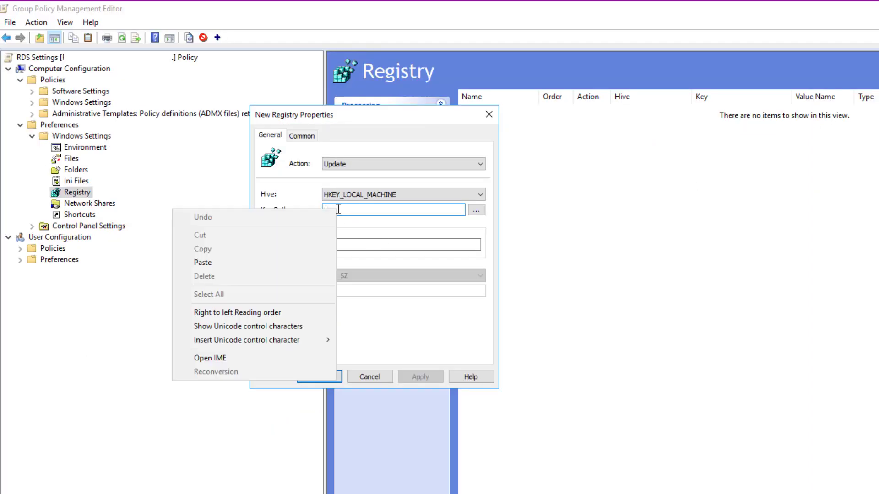
click(257, 262)
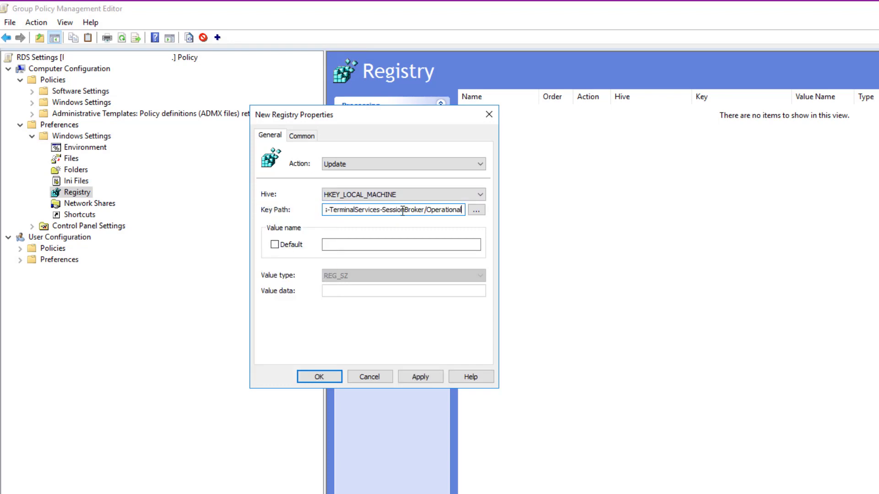
drag(403, 211, 272, 220)
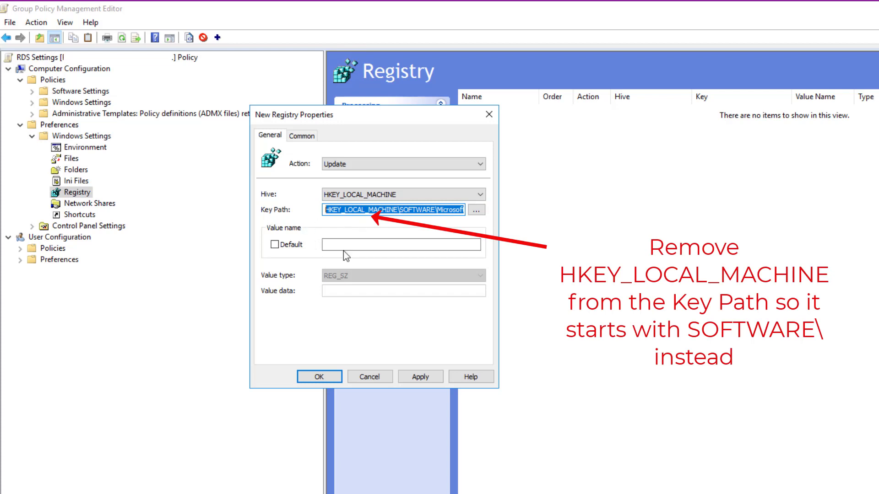
Step: Set the new registry item's value name to MaxSize and its value type to REG_DWORD
click(353, 246)
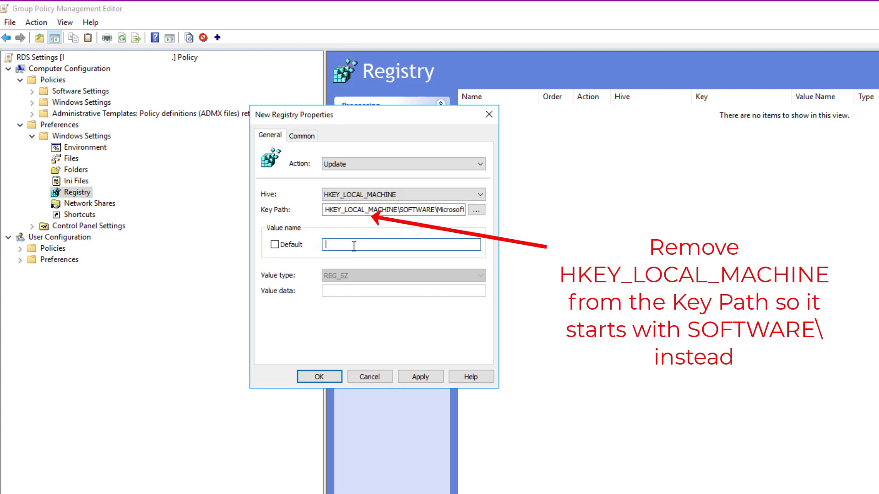
text(MaxSize)
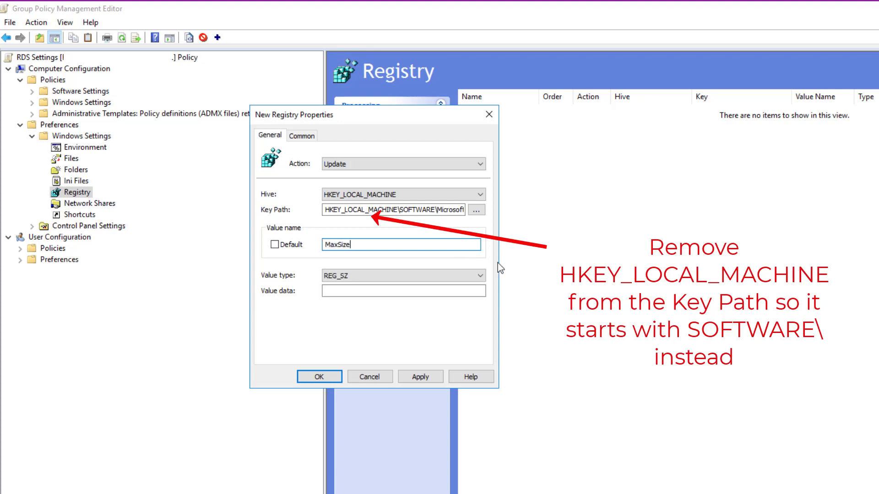
click(475, 275)
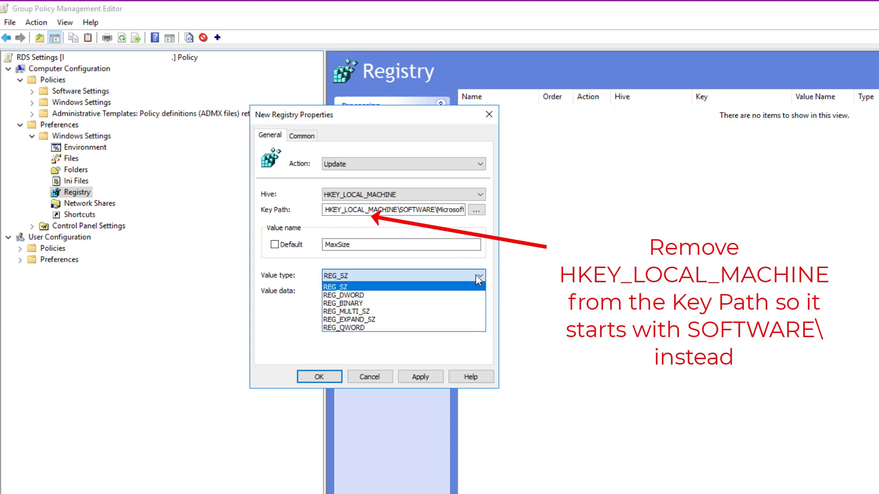
click(395, 295)
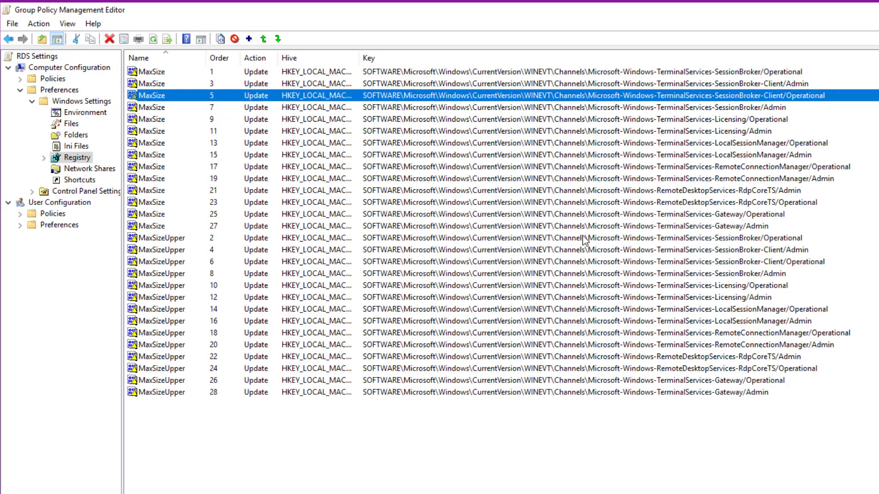
Step: Review the MaxSize and MaxSizeUpper registry items, including the properties of the MaxSize item for TerminalServices-SessionBroker/Operational
click(560, 143)
click(541, 261)
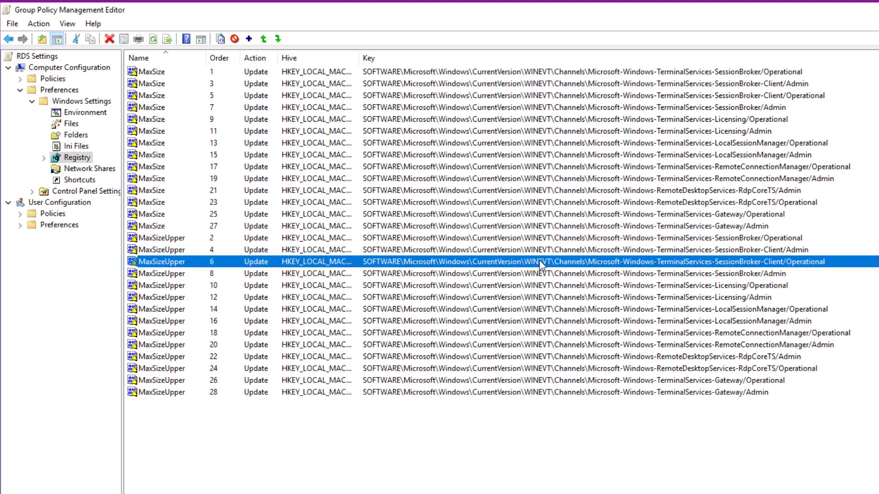
click(529, 344)
click(529, 370)
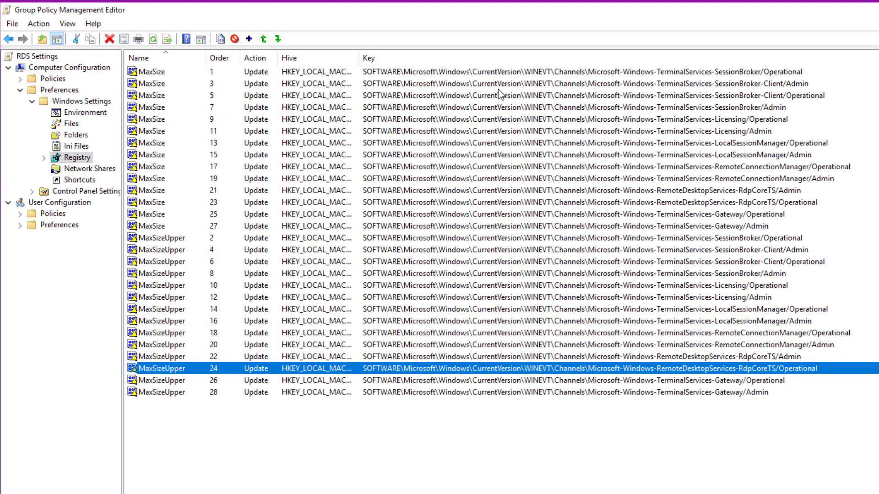
click(473, 85)
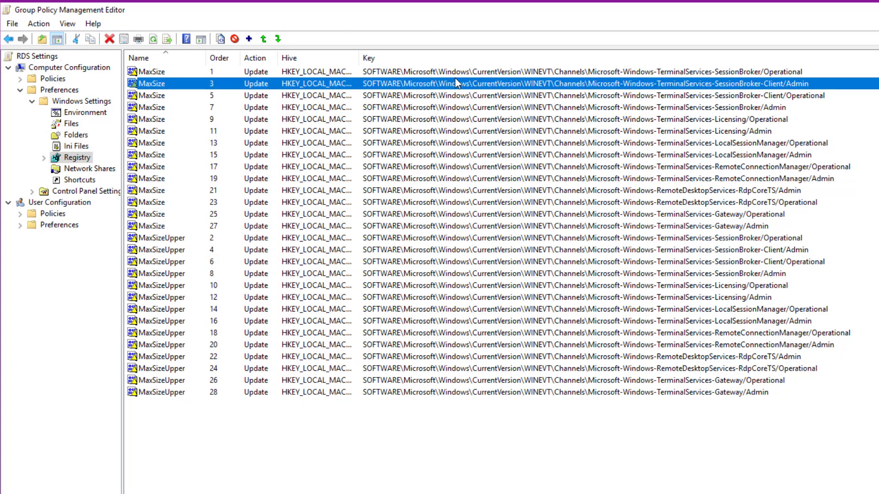
double_click(456, 72)
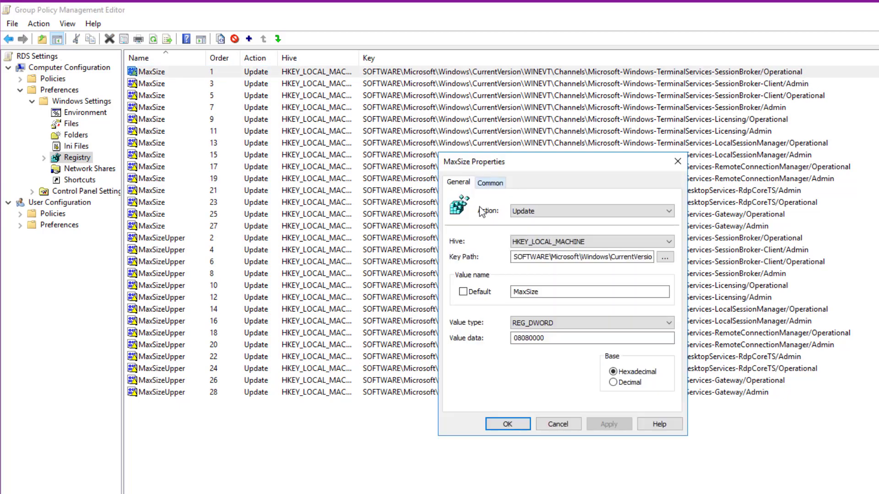
click(516, 258)
click(522, 425)
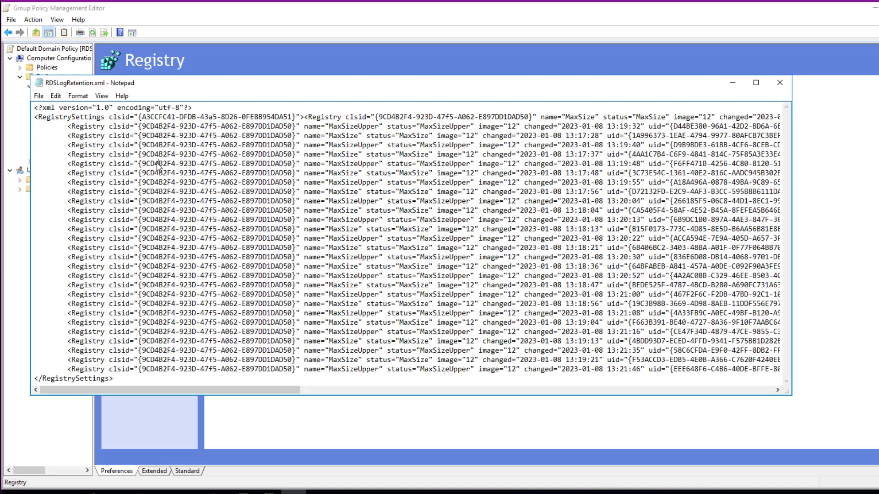
Step: Copy the entire contents of RDSLogRetention.xml in Notepad
key(ctrl+a)
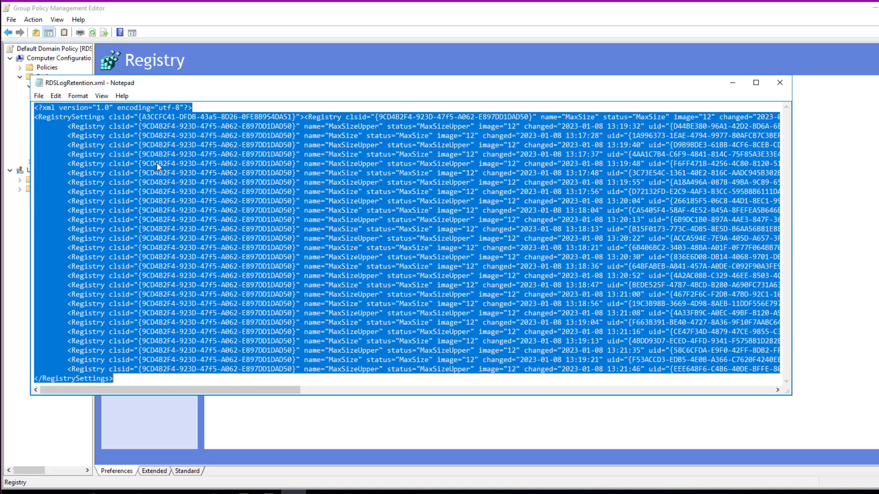
right_click(157, 163)
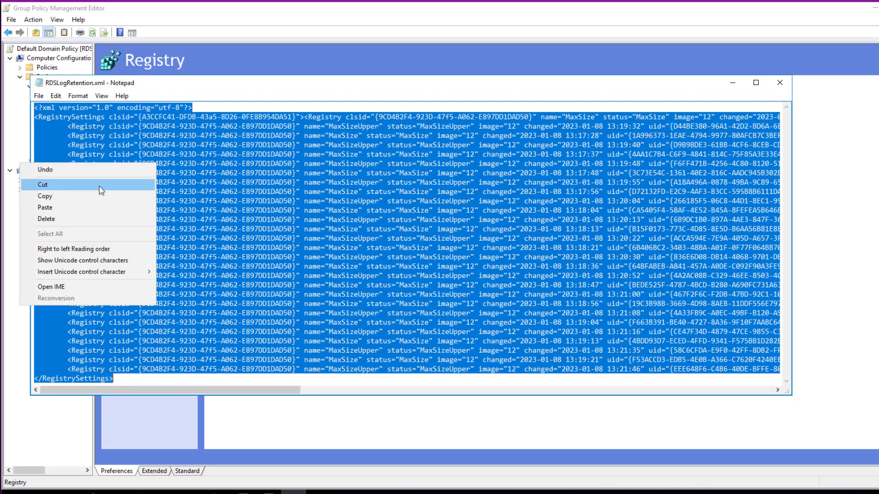
click(45, 196)
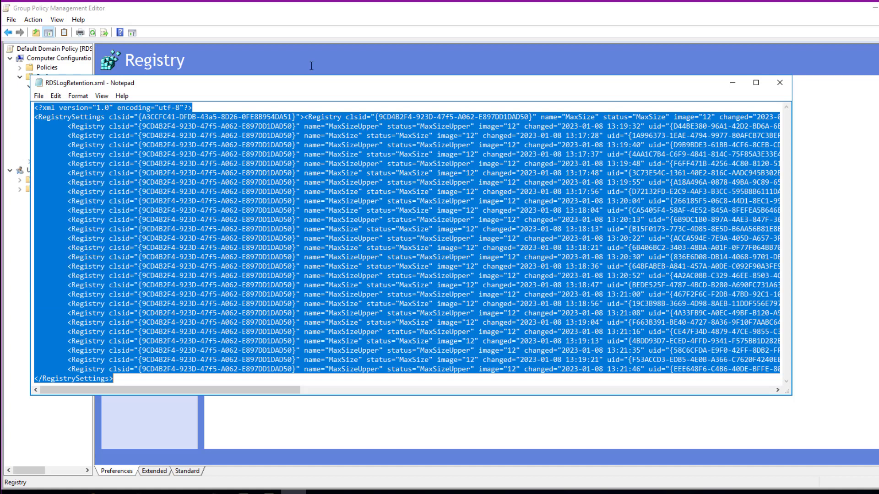
Step: Import the copied XML into the Default Domain Policy's Registry preferences in Group Policy Management Editor and widen the Key column
click(356, 19)
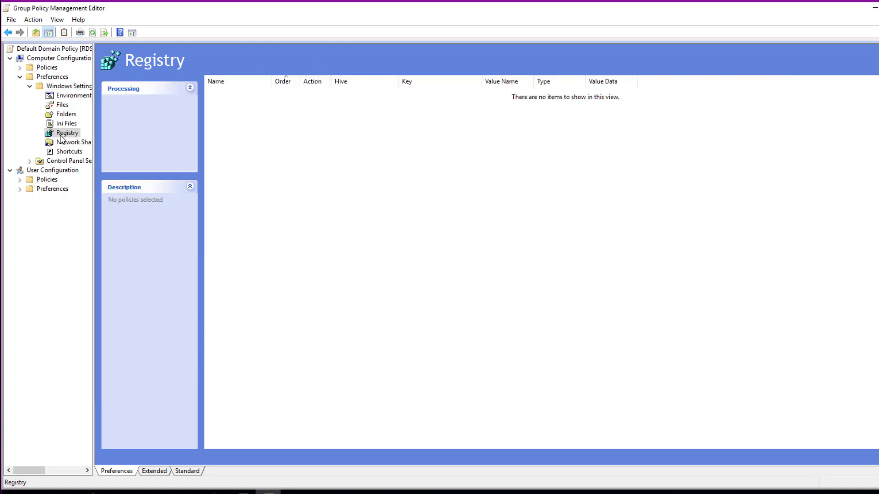
right_click(268, 138)
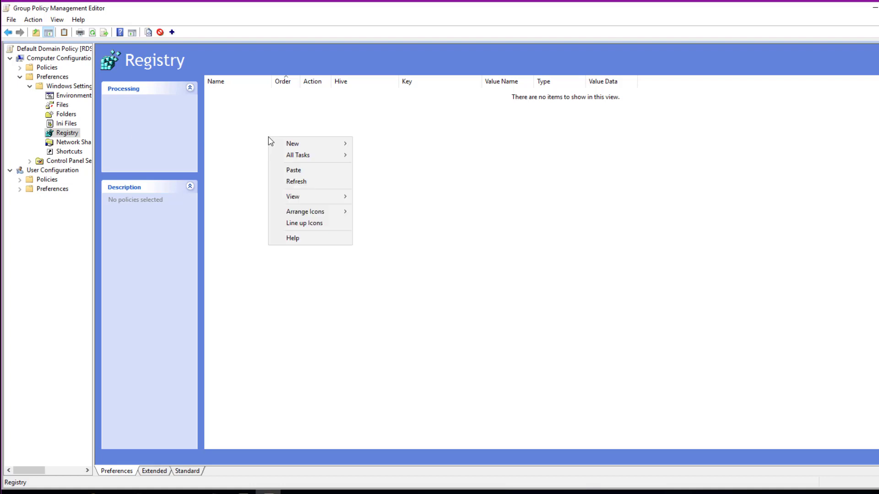
click(297, 170)
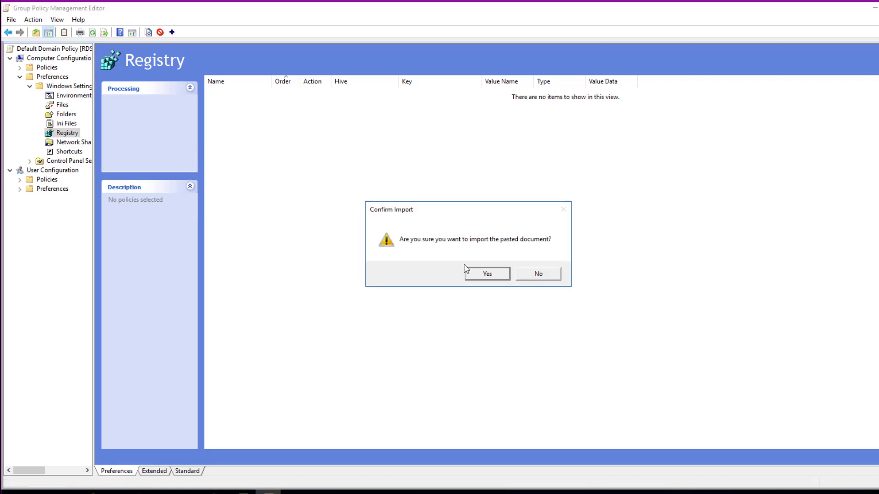
click(483, 274)
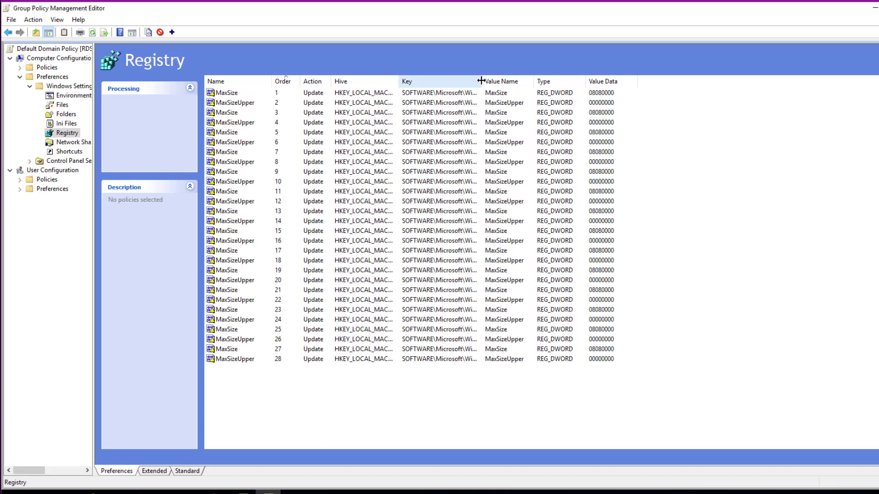
drag(481, 81, 811, 81)
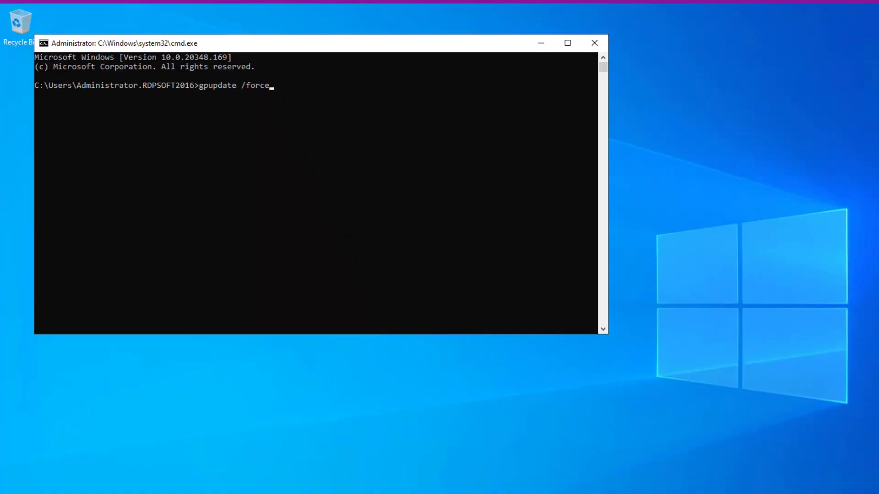
Step: Run gpupdate /force in the command prompt, and check the TerminalServices-SessionBroker/Operational channel's values in Registry Editor
key(Return)
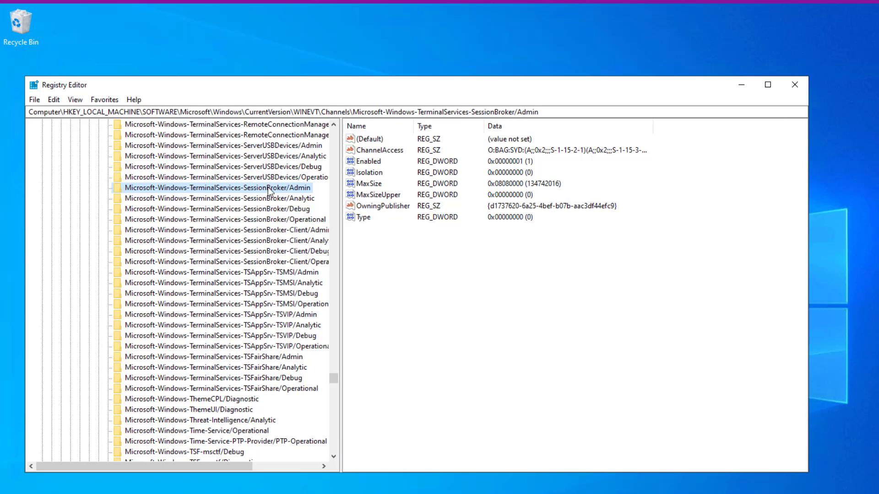
click(261, 219)
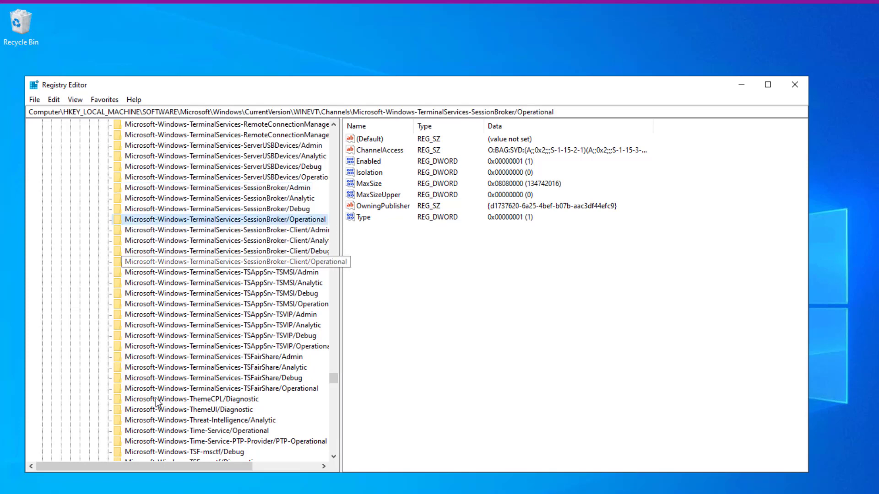
Step: Launch Event Viewer by running eventvwr
key(super+x)
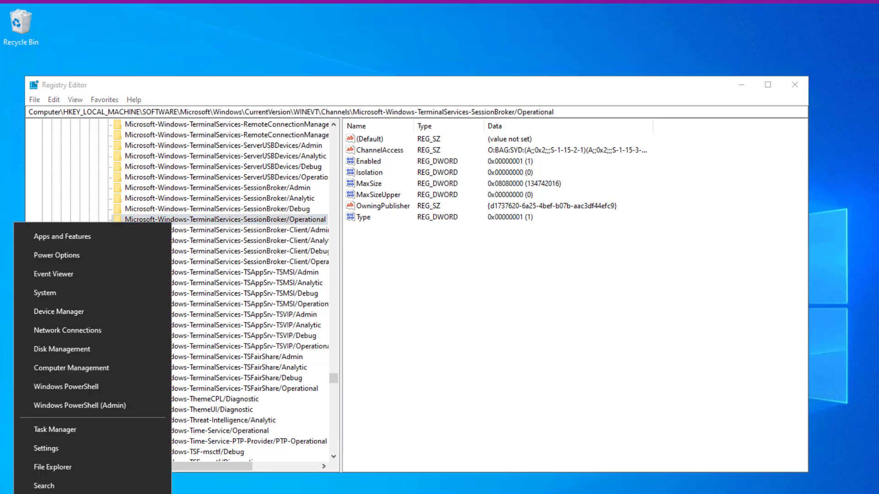
text(regedit)
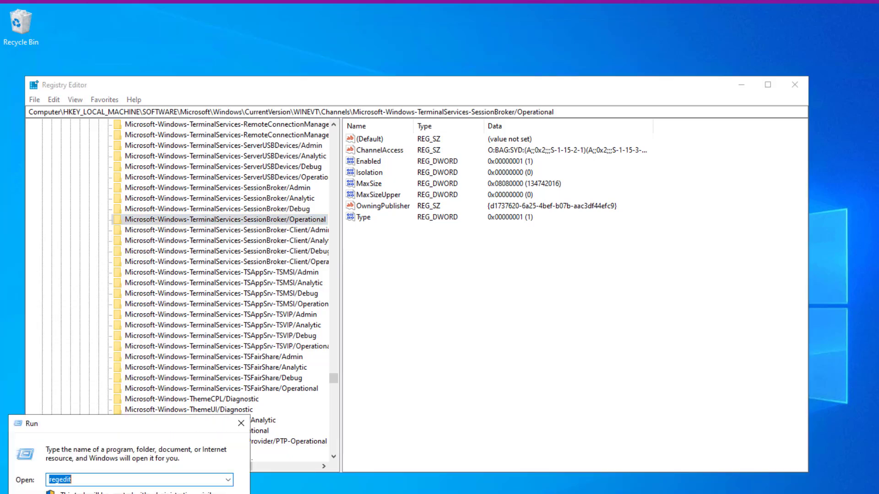
text(eventvwr)
key(Return)
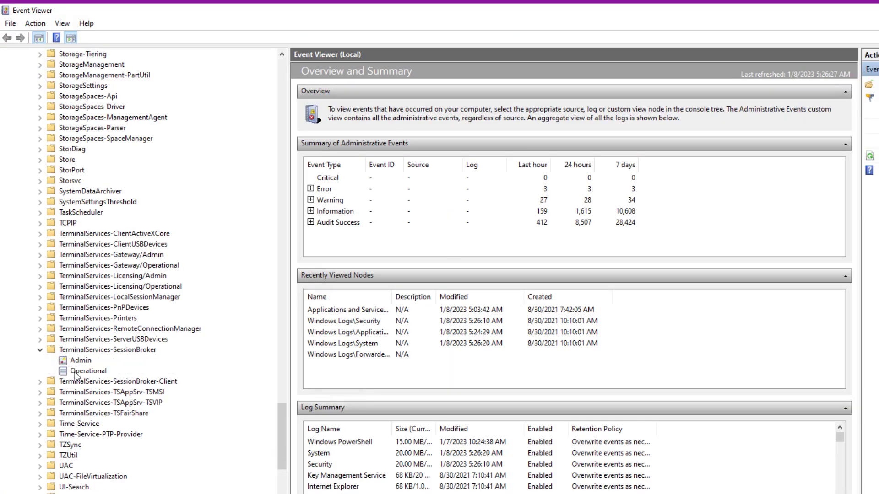
Step: Display the log properties of the Operational log under TerminalServices-SessionBroker to check its maximum log size
right_click(75, 372)
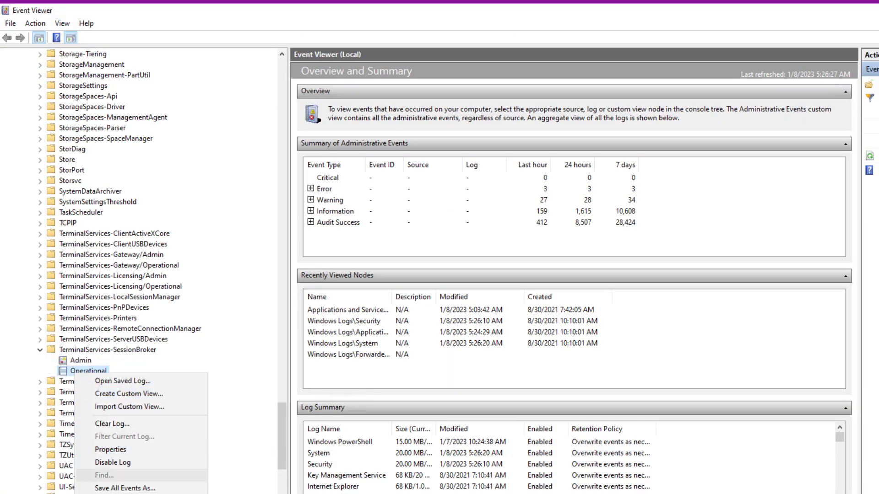
click(116, 450)
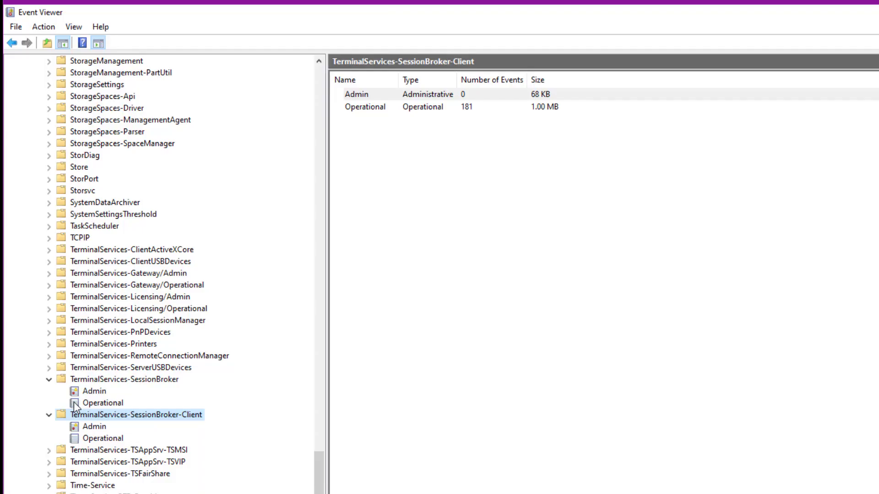
right_click(74, 405)
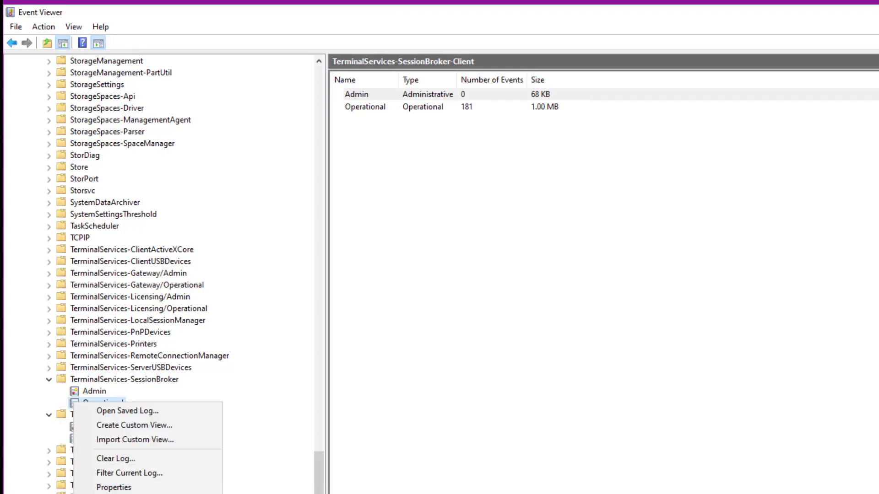
click(142, 489)
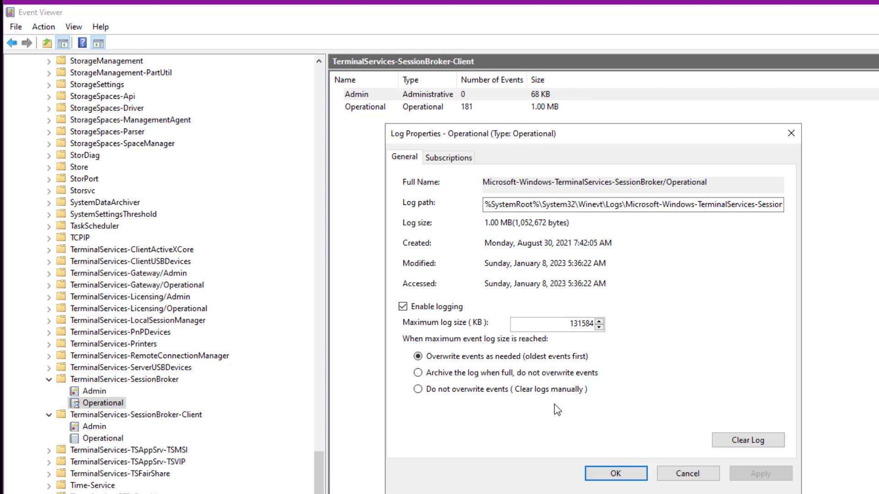
Step: Dismiss the log properties and browse the Windows channels in the Event Viewer windows for 10.0.0.21 and 10.0.0.20, including RemoteDesktopServices-RdpCoreTS
click(687, 474)
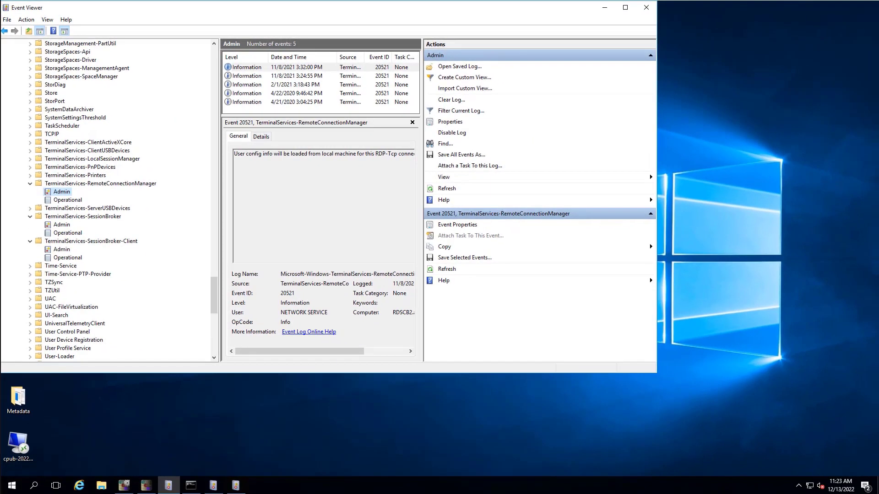
click(214, 486)
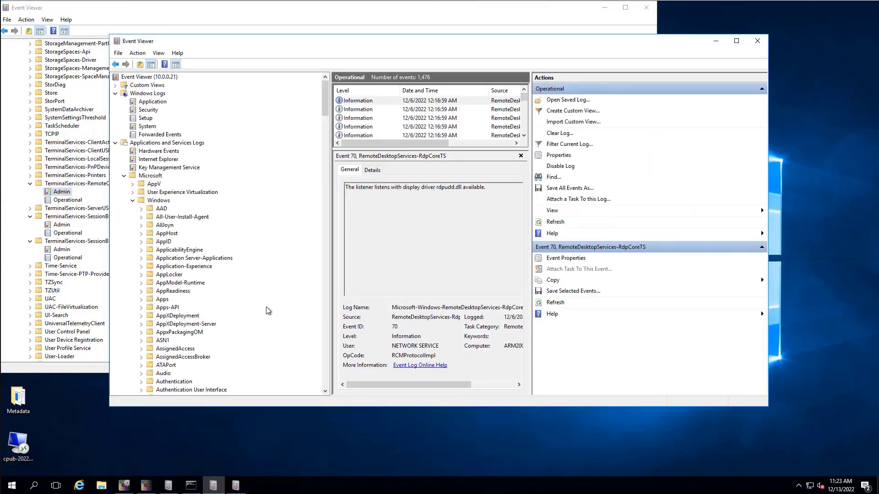
drag(326, 112, 323, 287)
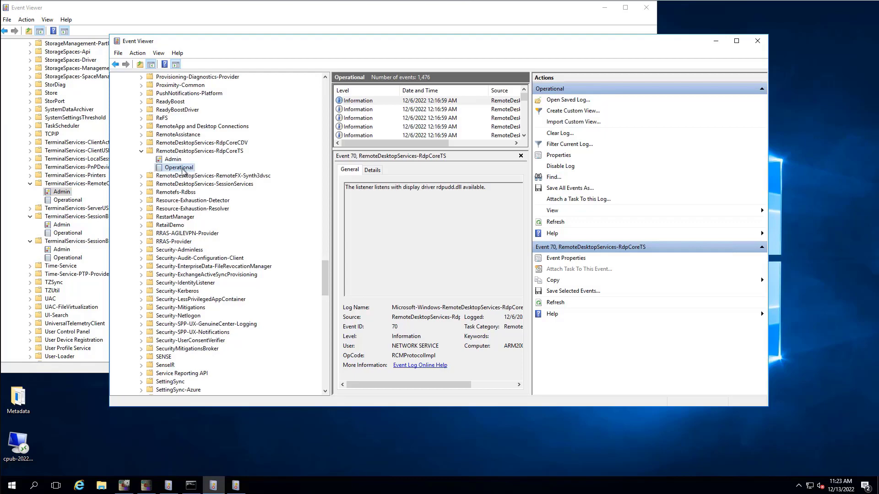
click(236, 488)
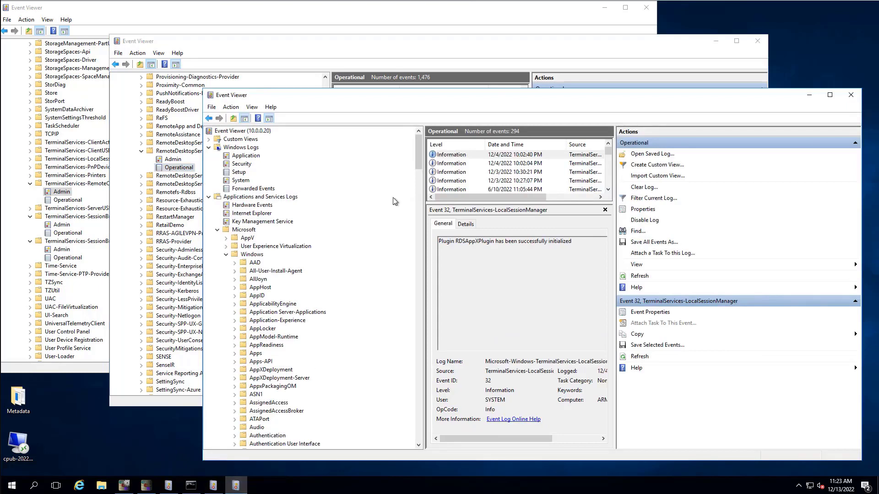
drag(414, 163, 416, 385)
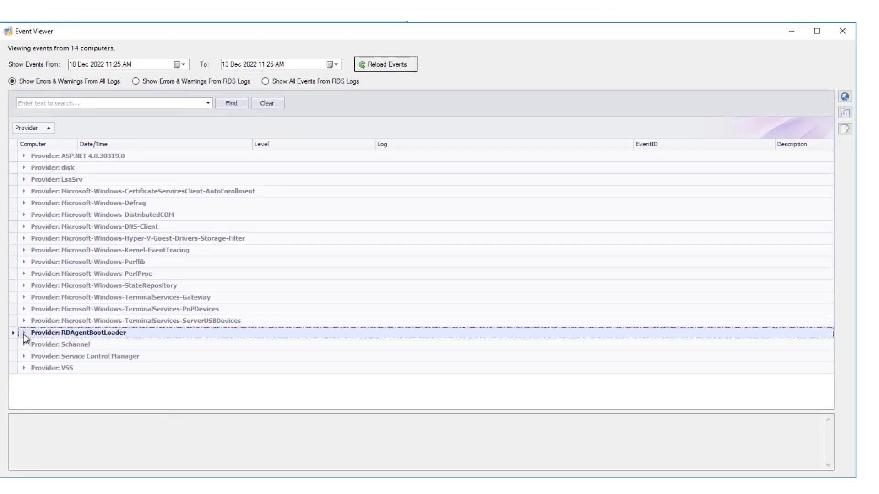
Step: Expand the RDAgentBootLoader provider group in the multi-computer event viewer and show its first error's description
click(23, 334)
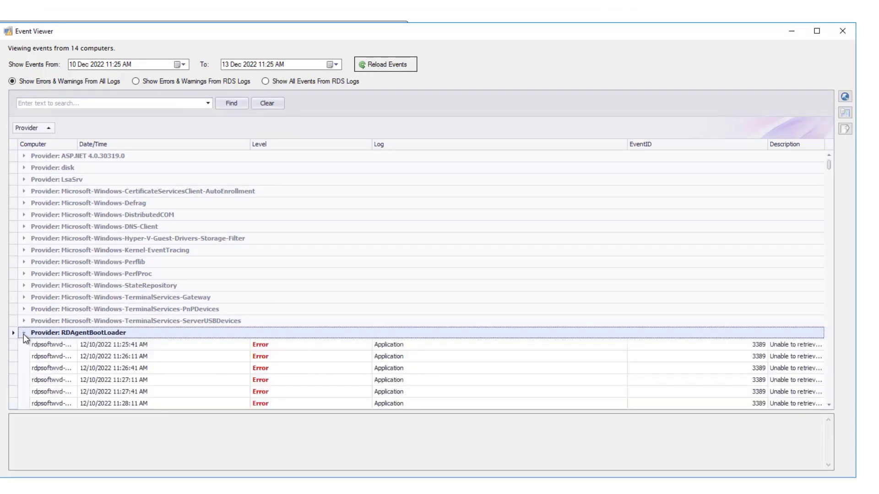
click(43, 347)
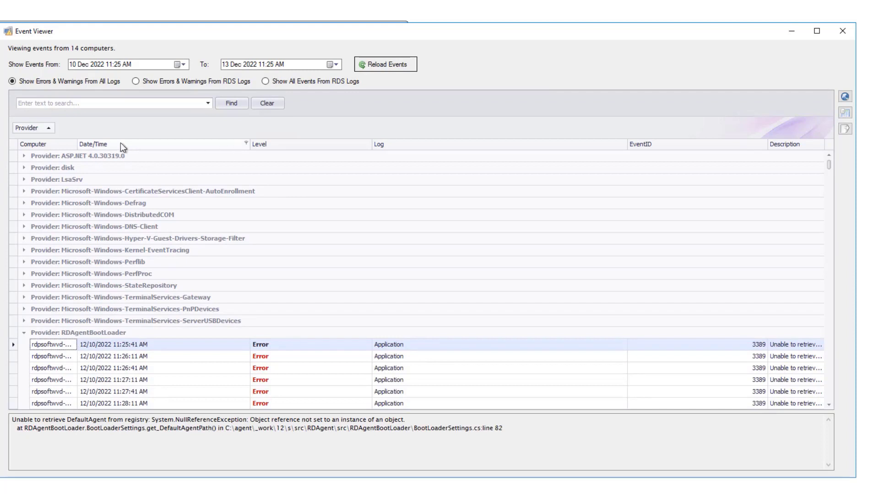
Step: Look over the date and level filter choices and filter the events to the Microsoft-Windows-TerminalServices-Gateway/Operational log
click(246, 144)
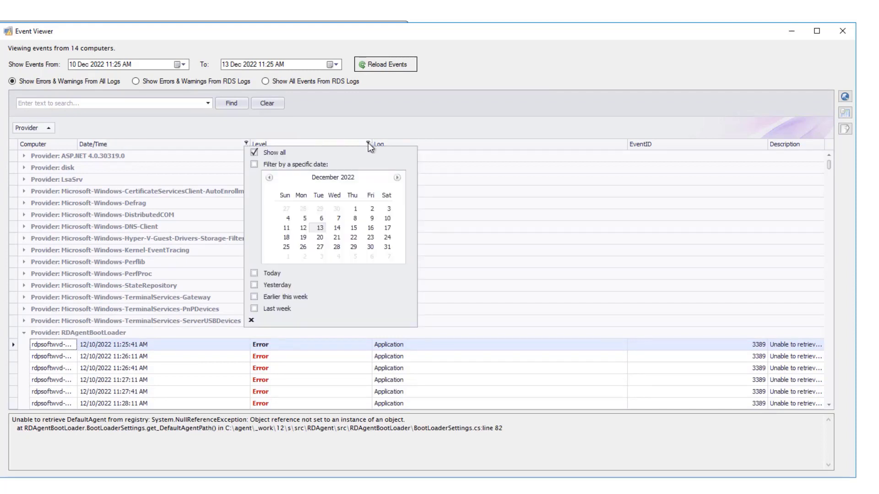
click(368, 143)
click(367, 143)
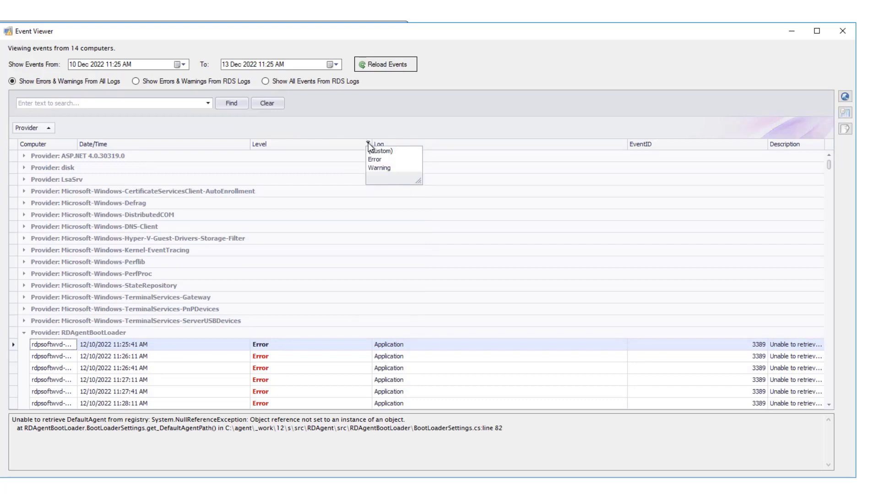
click(623, 144)
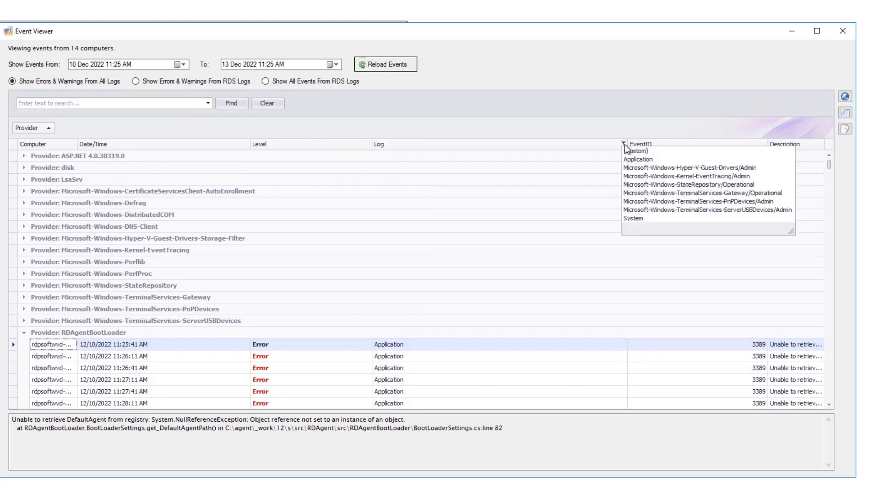
click(639, 194)
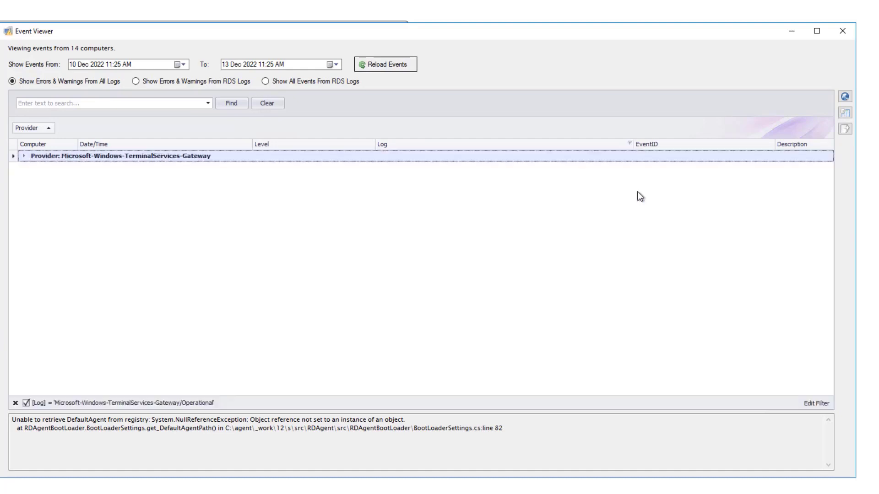
click(629, 143)
click(635, 157)
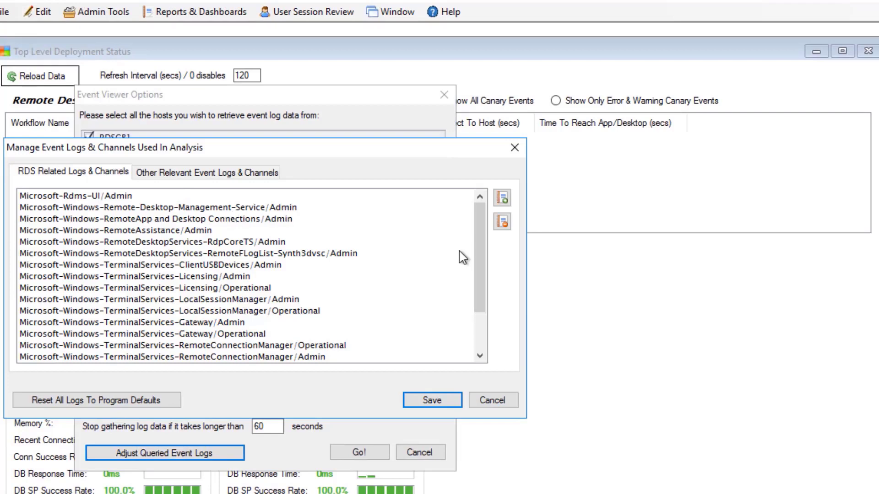
Step: Review the RDS related and the other relevant event logs and channels used in the analysis
drag(478, 253, 414, 213)
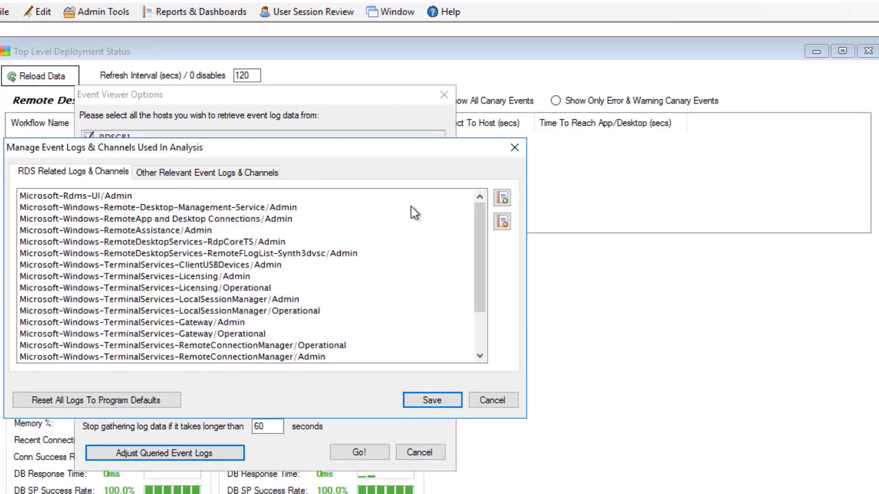
click(214, 174)
drag(478, 237, 476, 276)
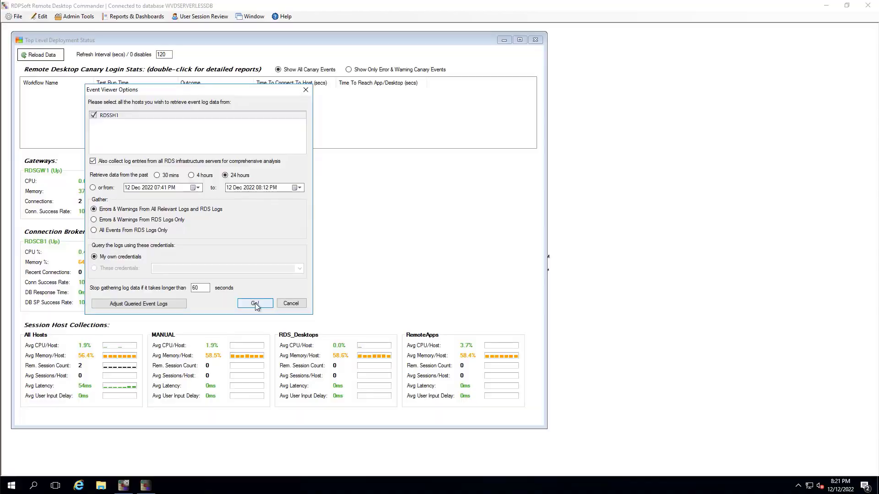
Step: Retrieve the past 24 hours of errors and warnings for RDSSH1 and the infrastructure servers, group them by Provider and Level, and narrow the Computer column
click(252, 304)
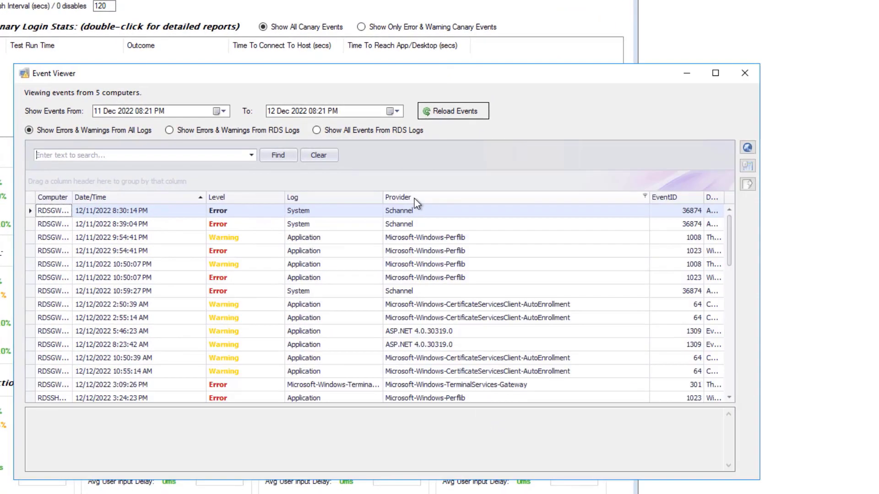
drag(389, 195, 323, 183)
drag(363, 206, 339, 193)
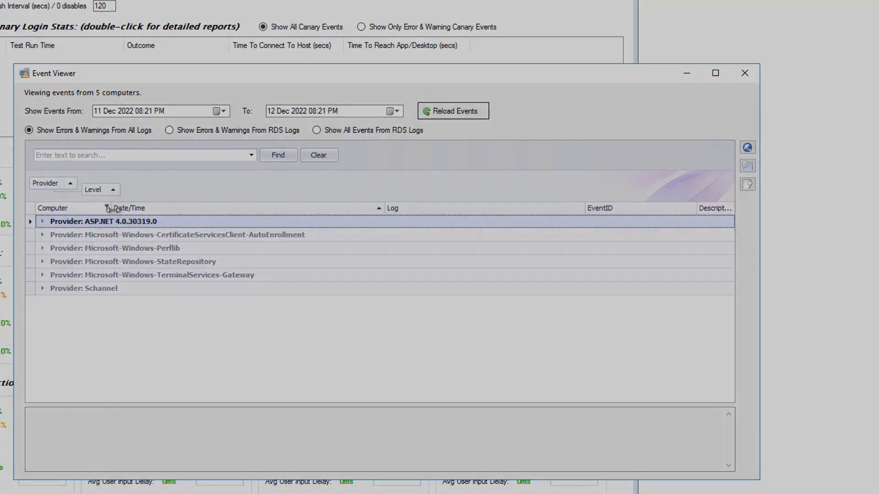
drag(109, 210, 98, 210)
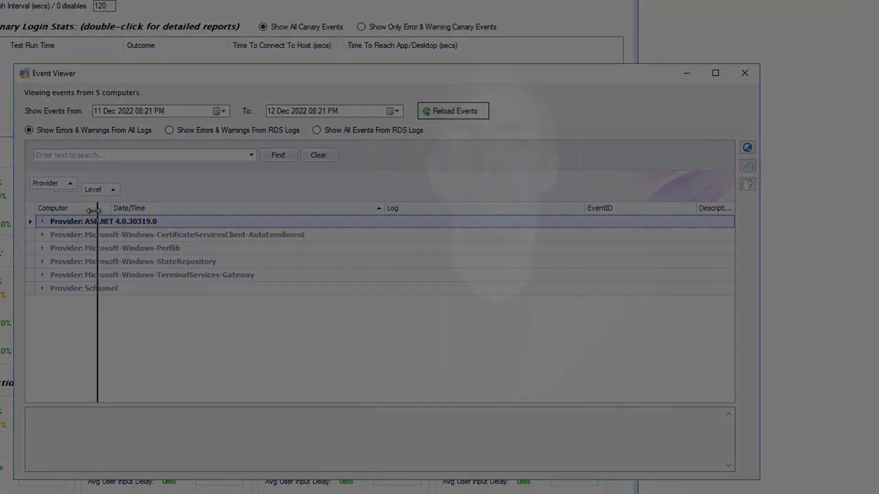